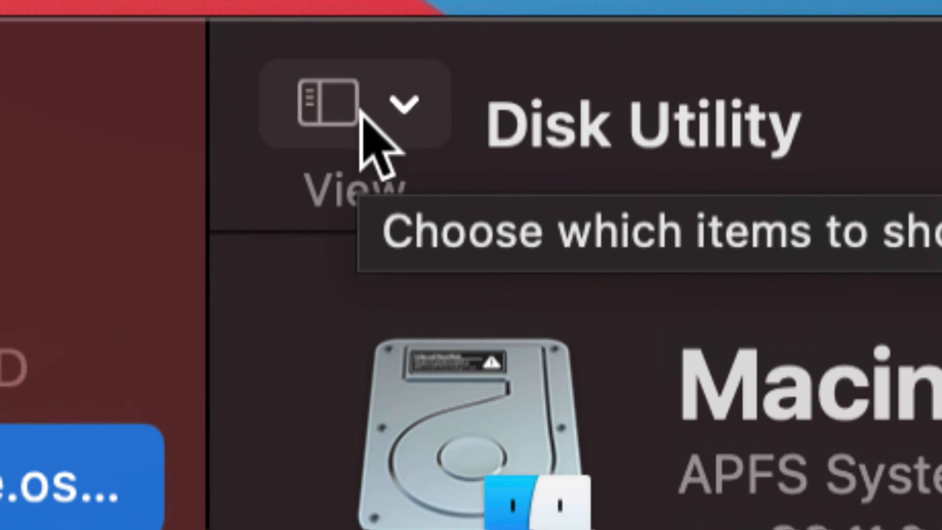
Show all devices instead of only volumes in the sidebar and collapse the Internal group
click(381, 108)
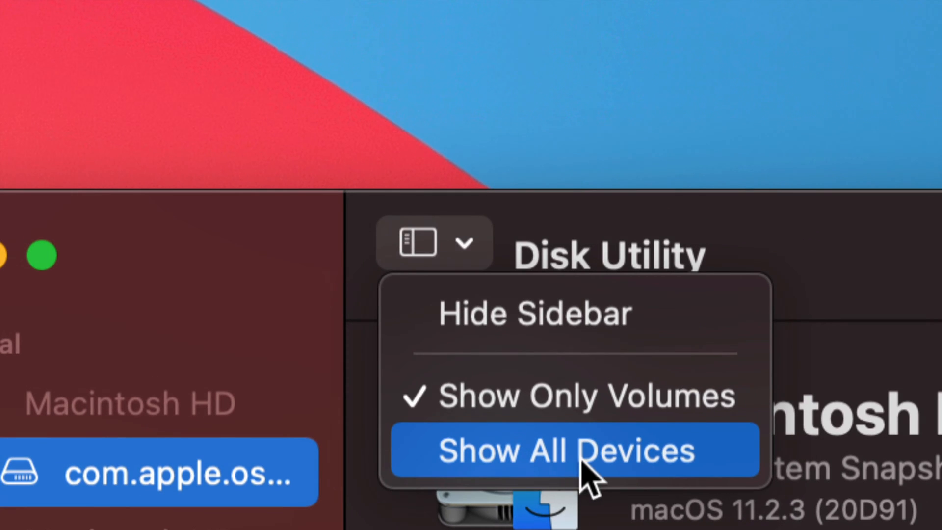
click(549, 457)
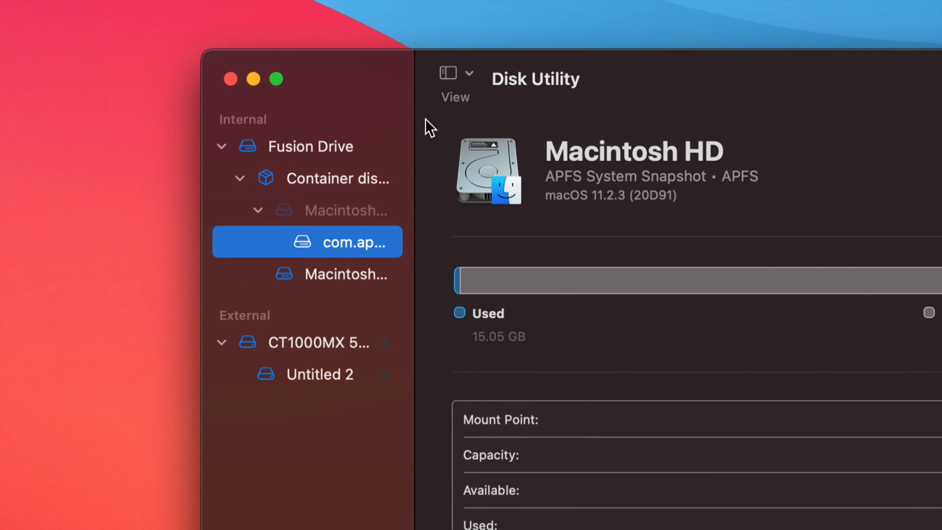
click(395, 119)
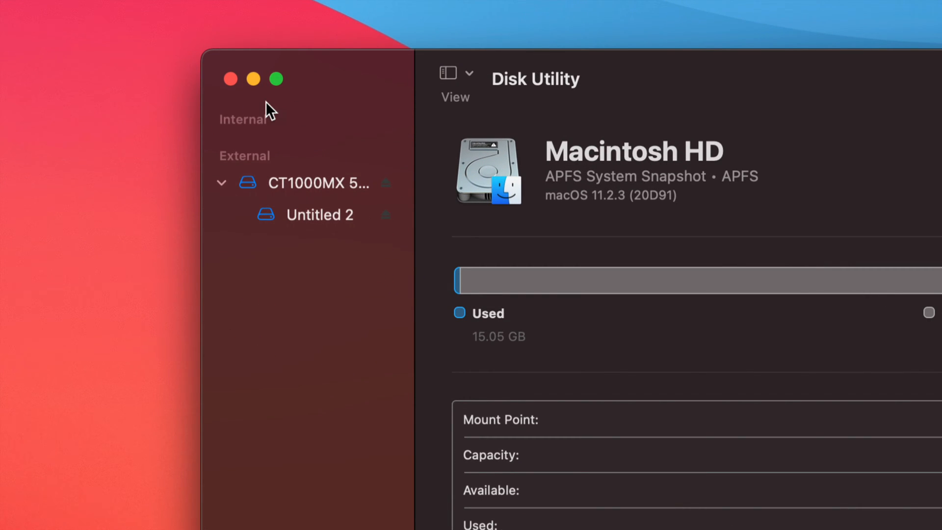
click(424, 120)
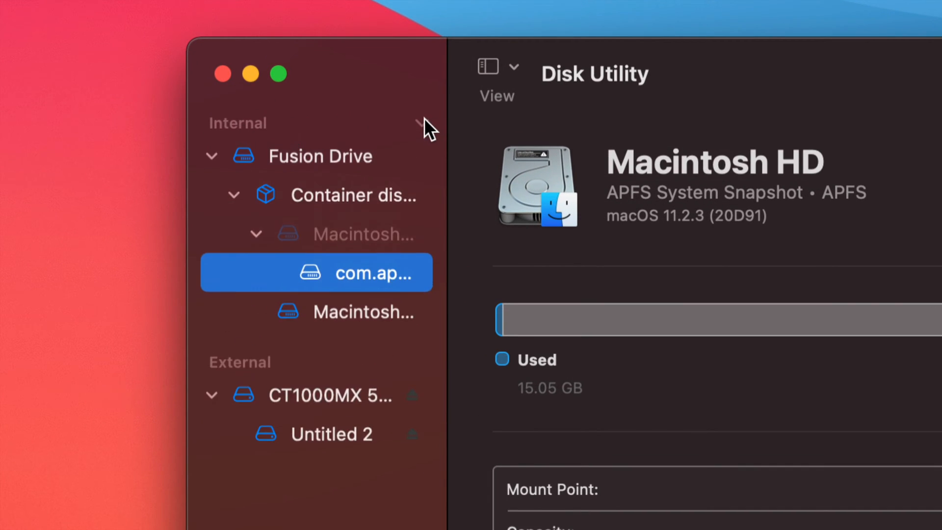
click(424, 120)
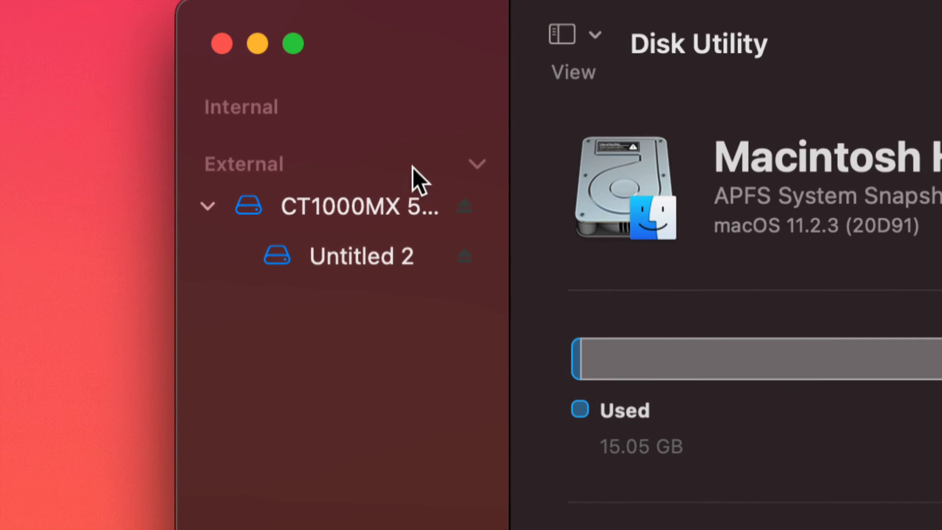
click(469, 164)
click(469, 164)
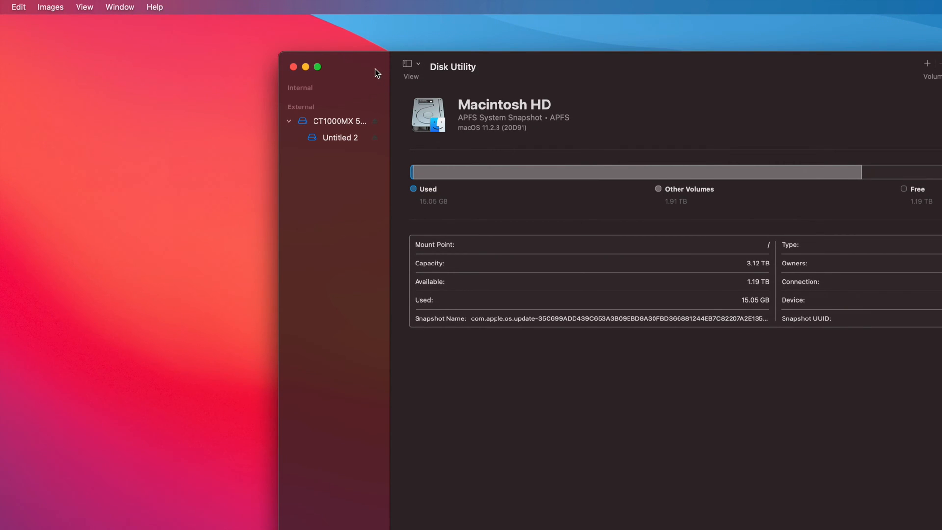
drag(374, 69, 275, 87)
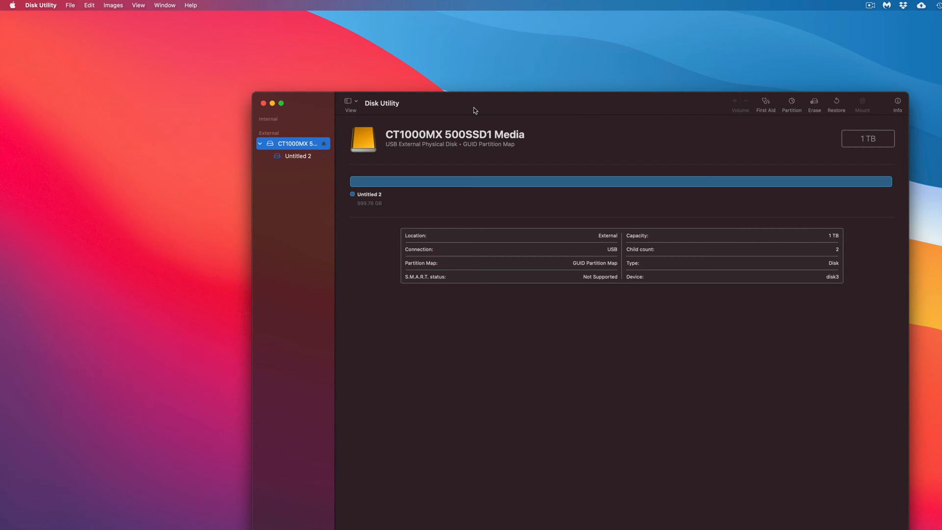
Begin erasing the external CT1000MX 500SSD1 Media disk and enter External SSD as its new name
drag(491, 113, 481, 113)
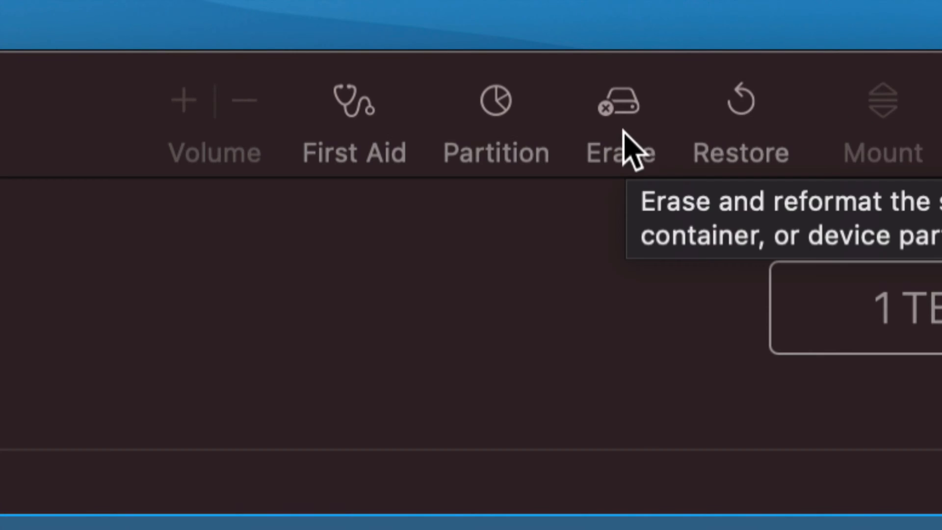
click(627, 100)
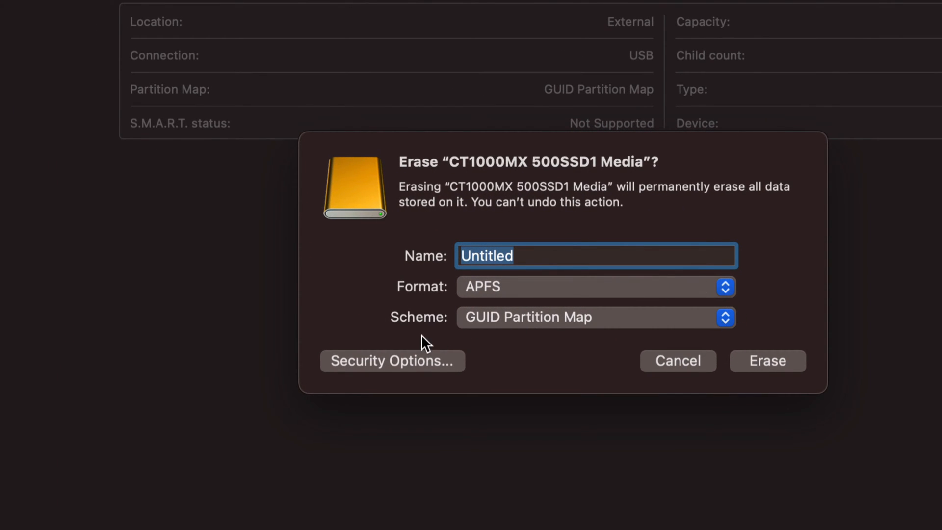
click(546, 256)
drag(534, 256, 465, 256)
text(MA)
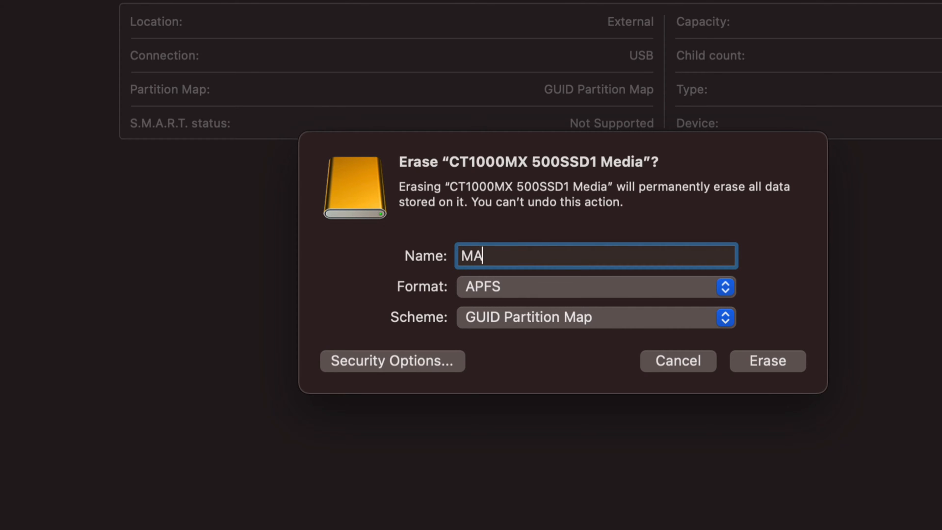
key(BackSpace)
key(BackSpace)
text(External HDD)
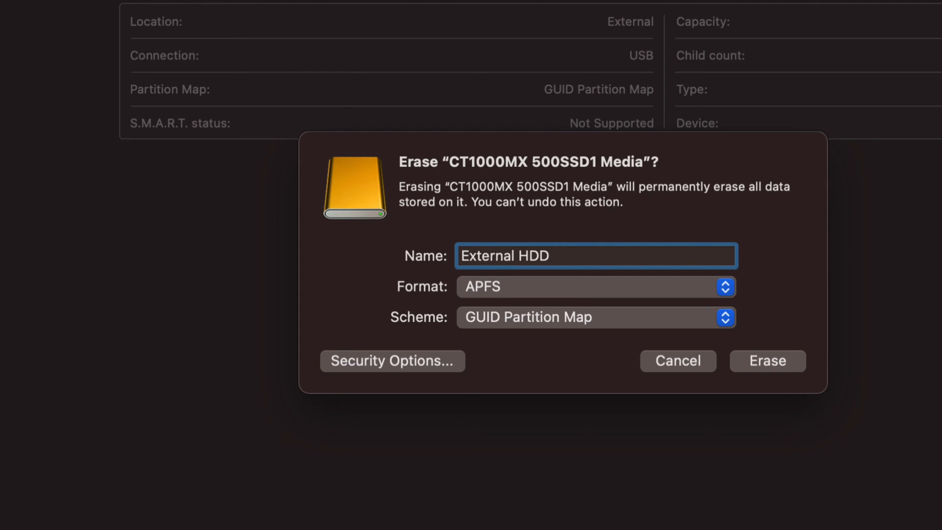
key(BackSpace)
key(BackSpace)
key(BackSpace)
text(SSD)
Set the erase format to ExFAT and keep GUID Partition Map as the scheme
click(596, 282)
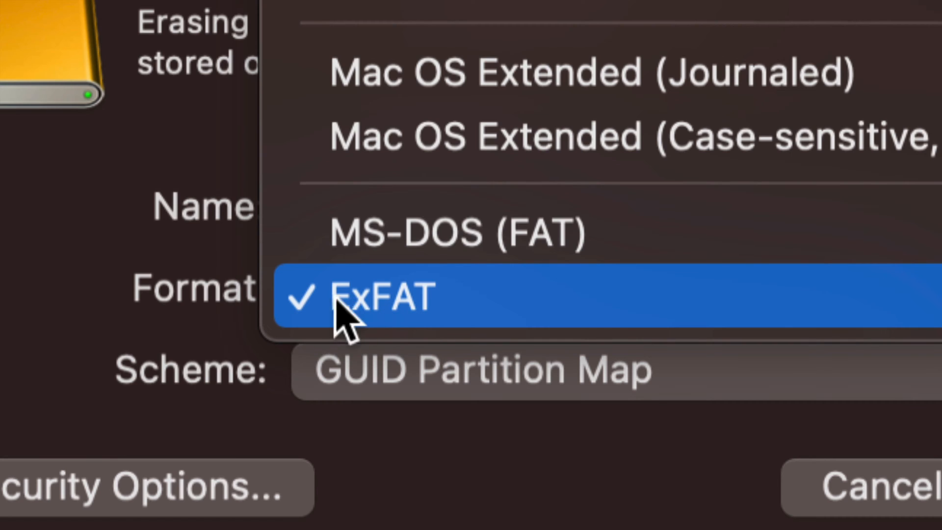
click(455, 291)
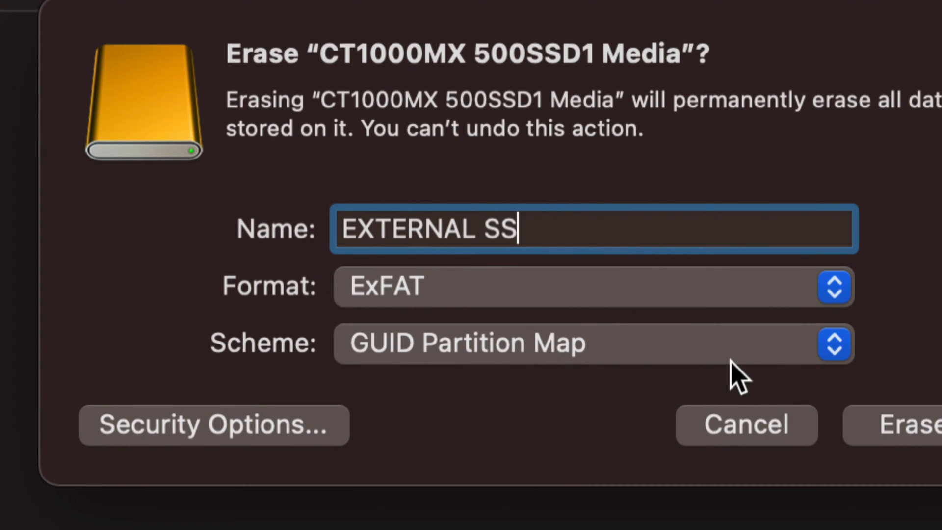
click(653, 350)
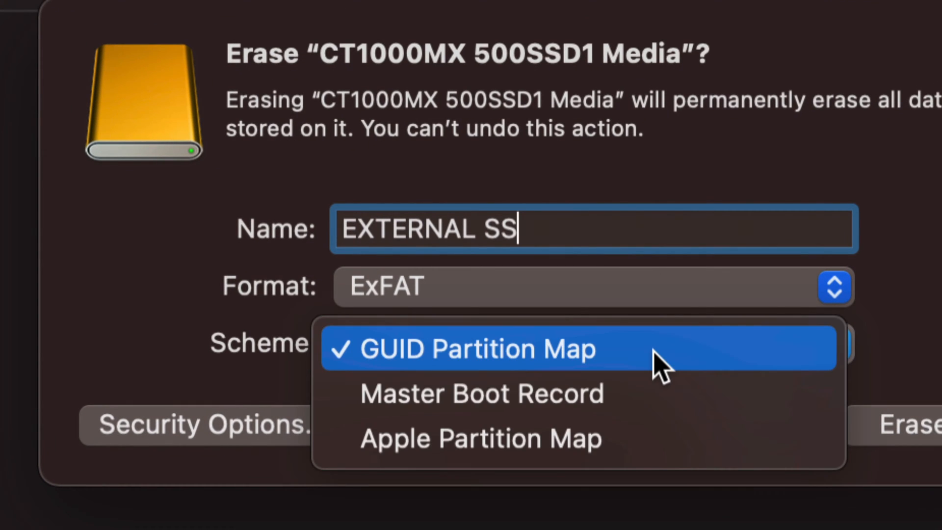
click(520, 350)
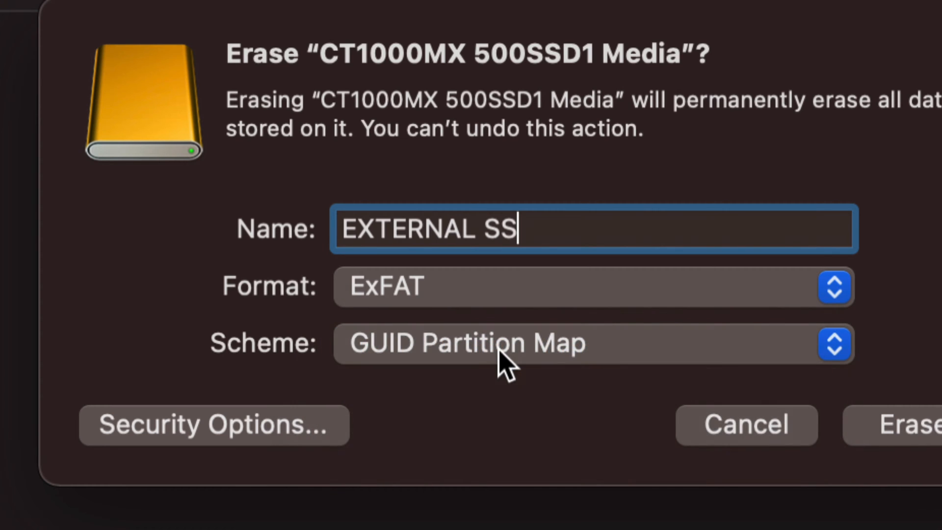
click(499, 349)
click(499, 350)
click(499, 349)
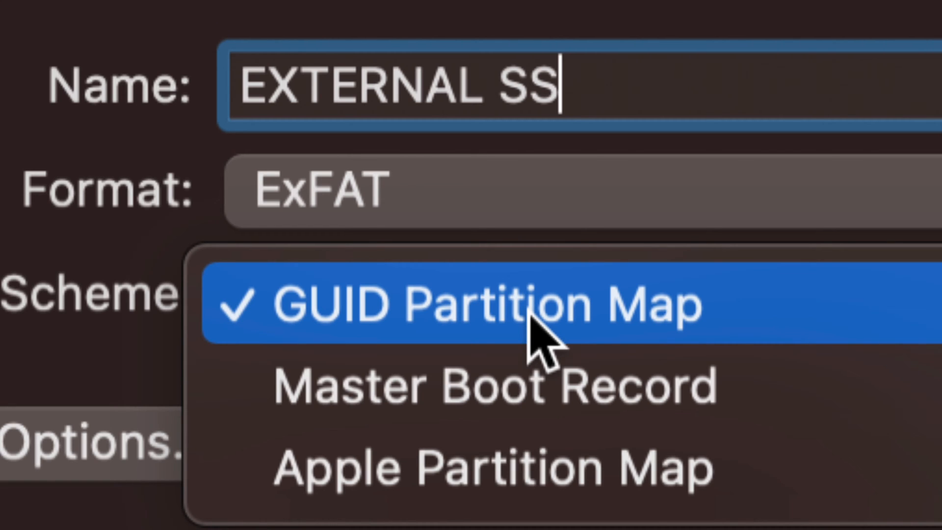
click(531, 316)
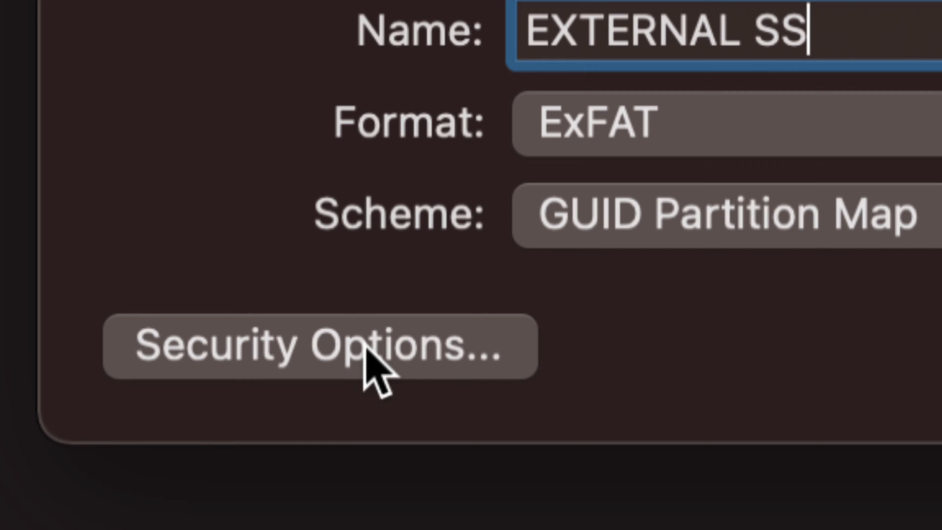
Compare the four security levels for the erase and accept the Fastest option
click(367, 349)
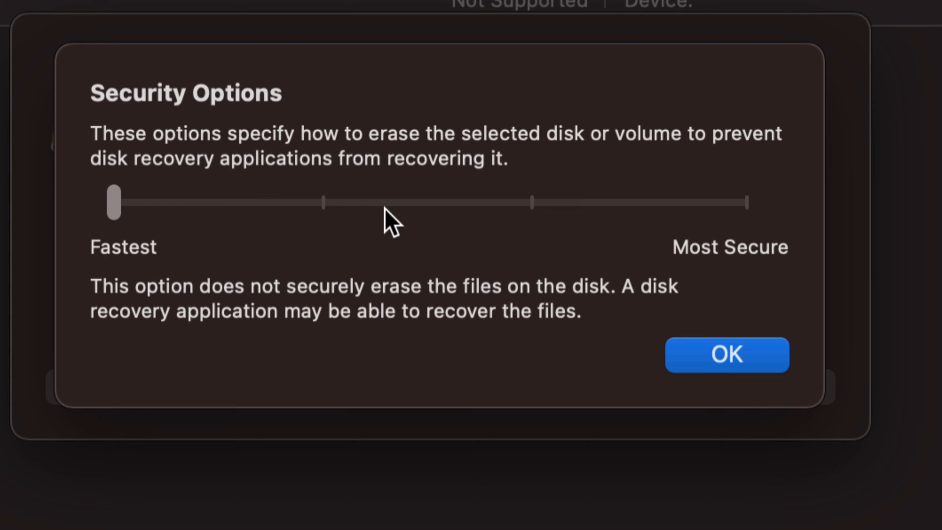
click(322, 202)
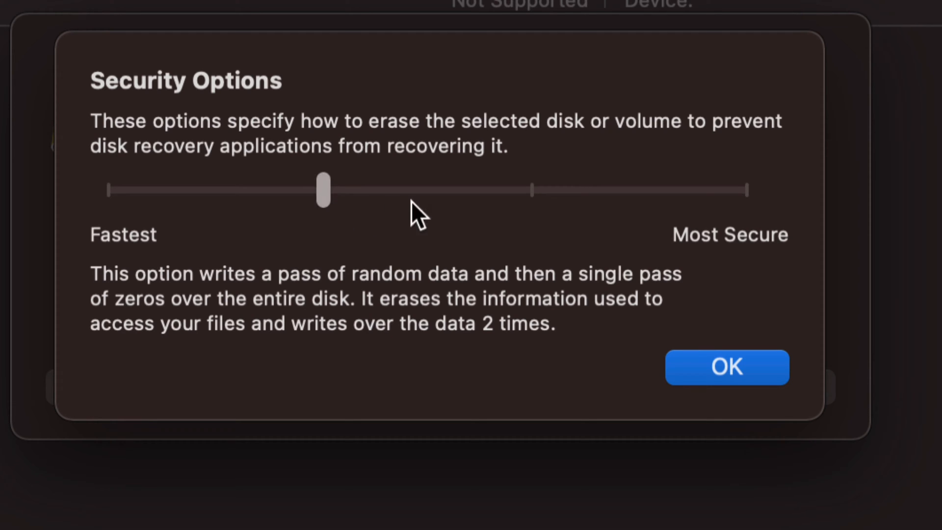
click(531, 201)
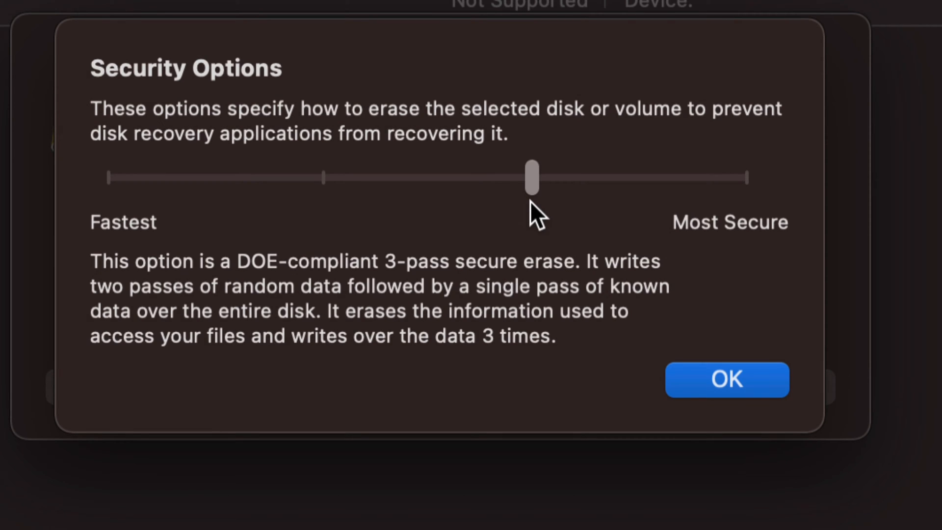
click(733, 193)
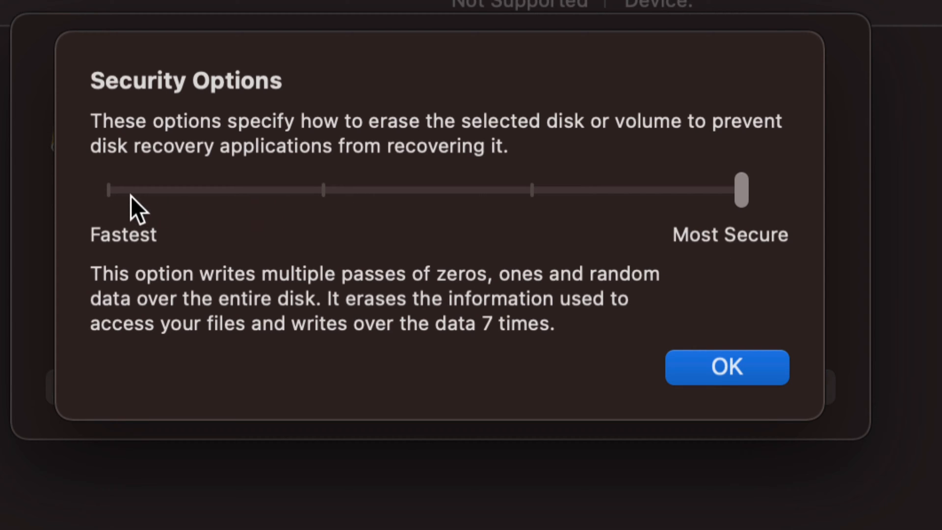
click(113, 191)
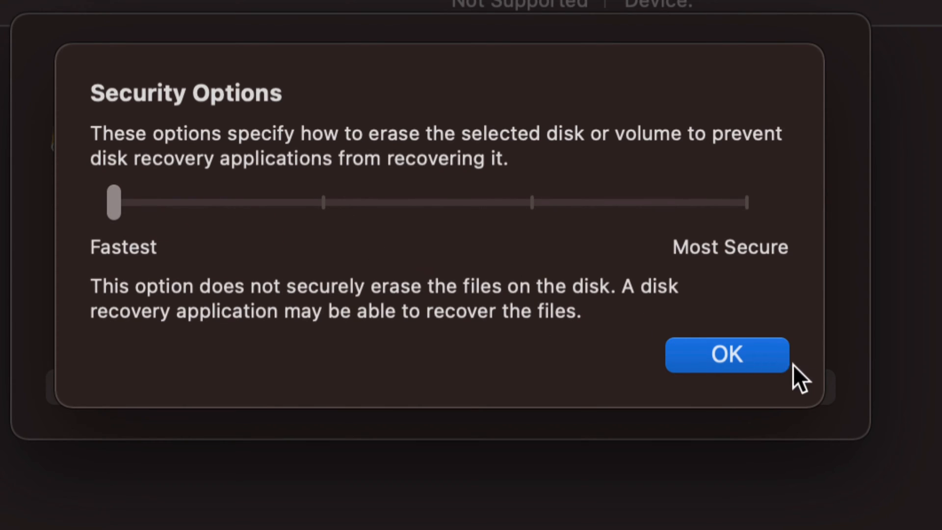
click(761, 354)
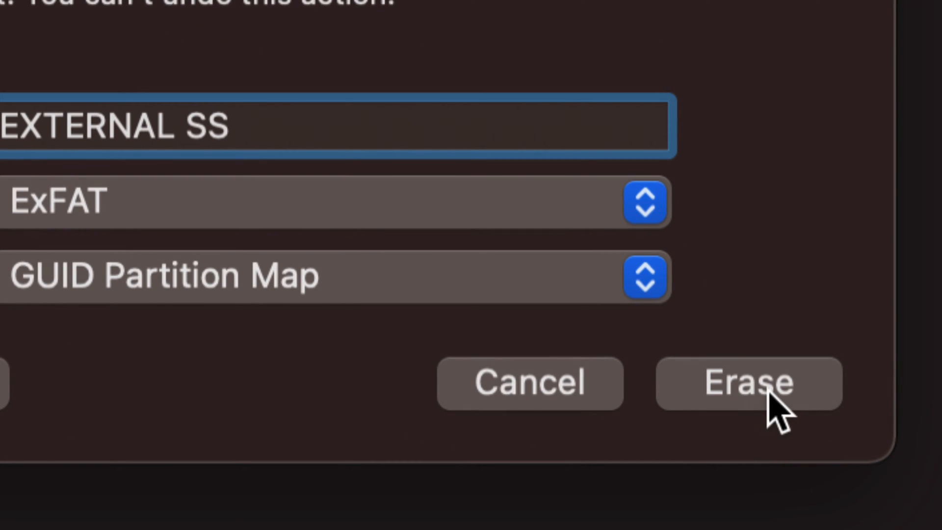
Erase CT1000MX 500SSD1 Media with the chosen settings and dismiss the completion report
click(769, 392)
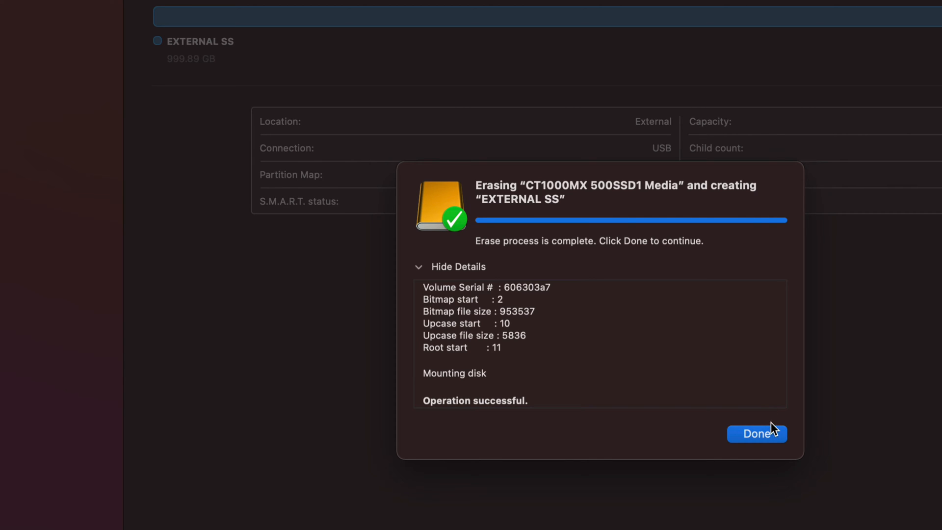
click(772, 434)
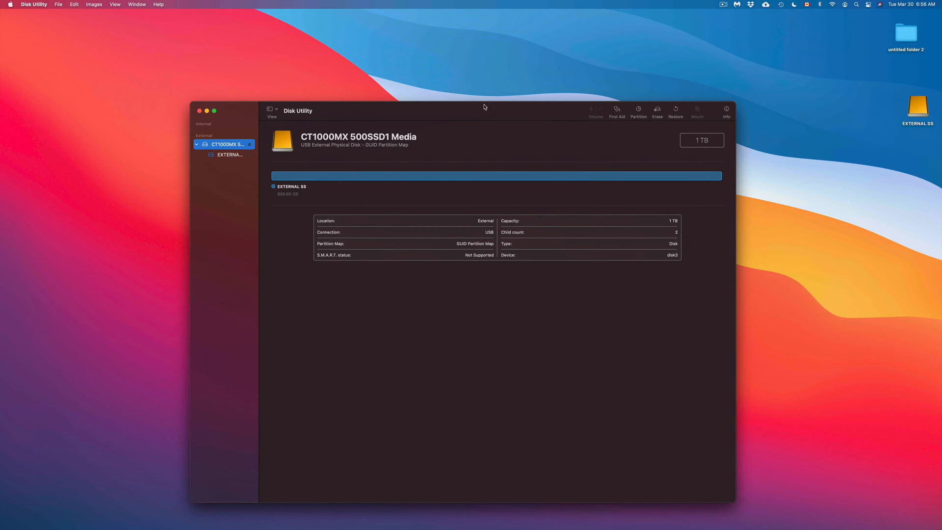
Move the EXTERNAL SS icon up on the desktop and open the drive in a Finder window beside it
click(926, 105)
drag(926, 105, 920, 88)
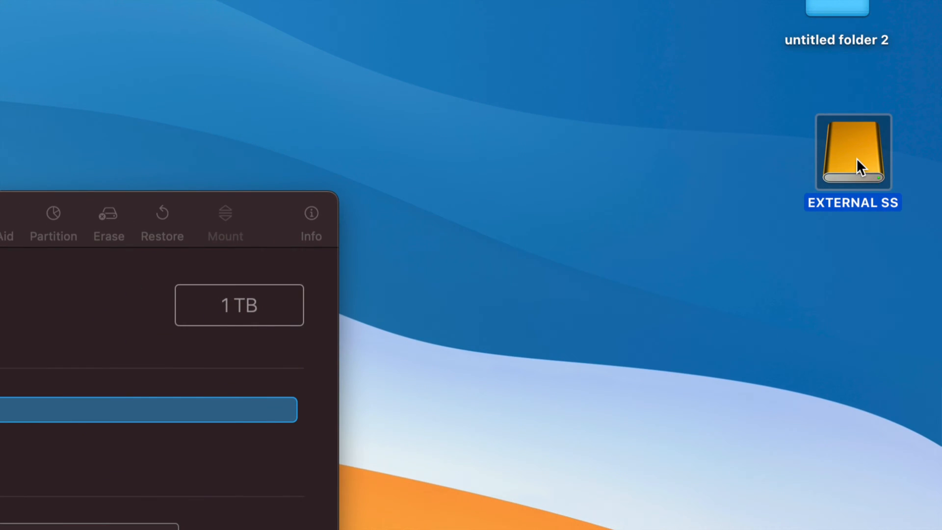
double_click(855, 158)
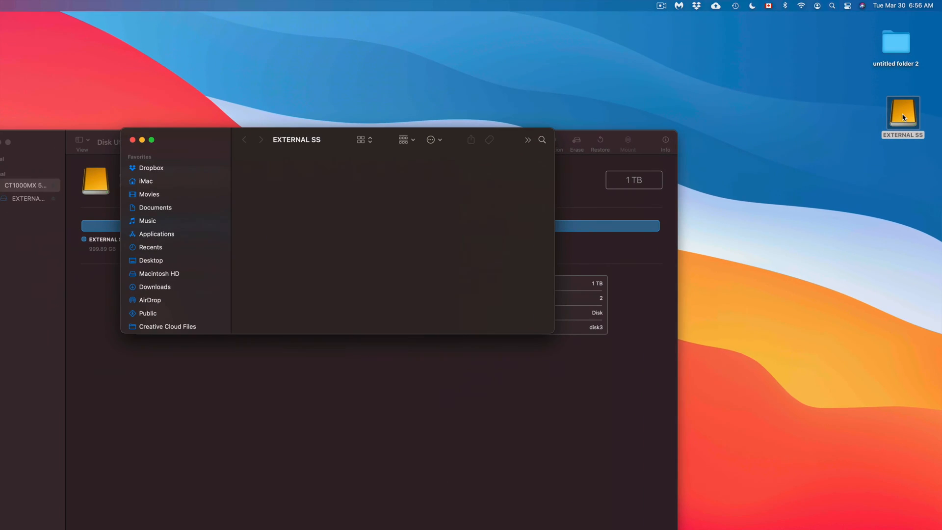
drag(246, 128, 535, 57)
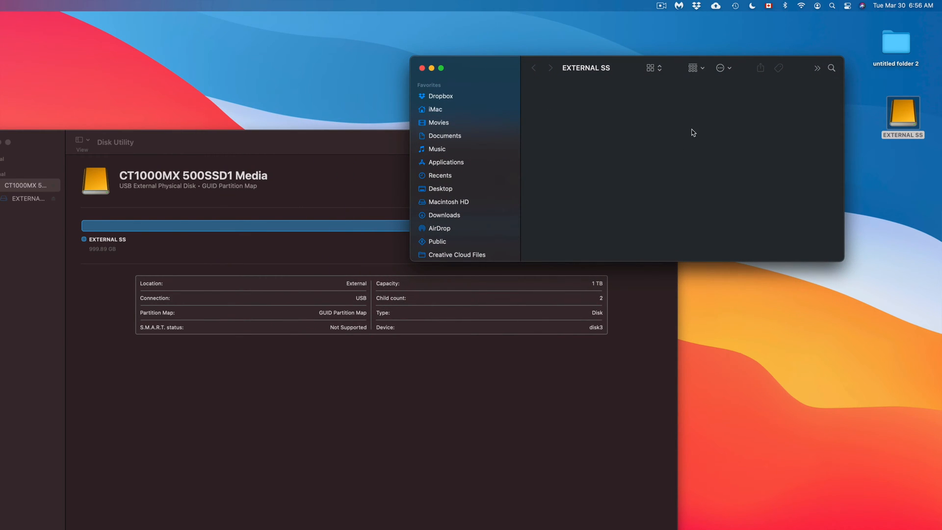
Create a new folder on the desktop and place it below the EXTERNAL SS drive icon
right_click(888, 193)
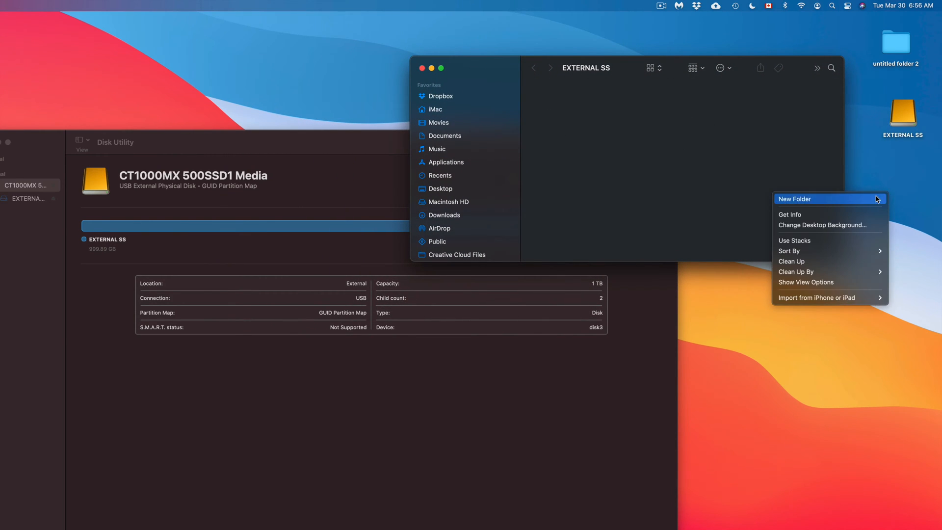
click(877, 199)
drag(889, 189, 896, 206)
click(797, 126)
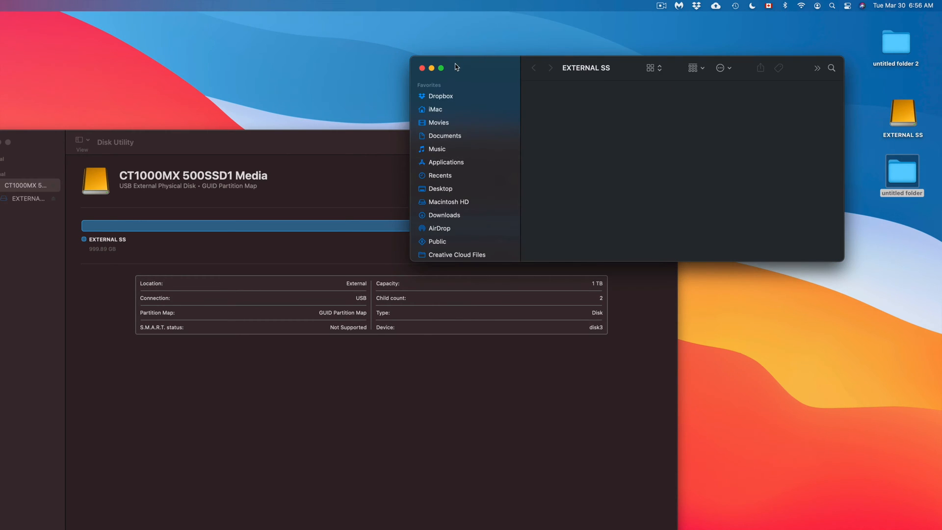
Copy the new untitled folder from the desktop onto the EXTERNAL SS drive and close the drive's window
drag(456, 68, 480, 99)
drag(898, 177, 593, 133)
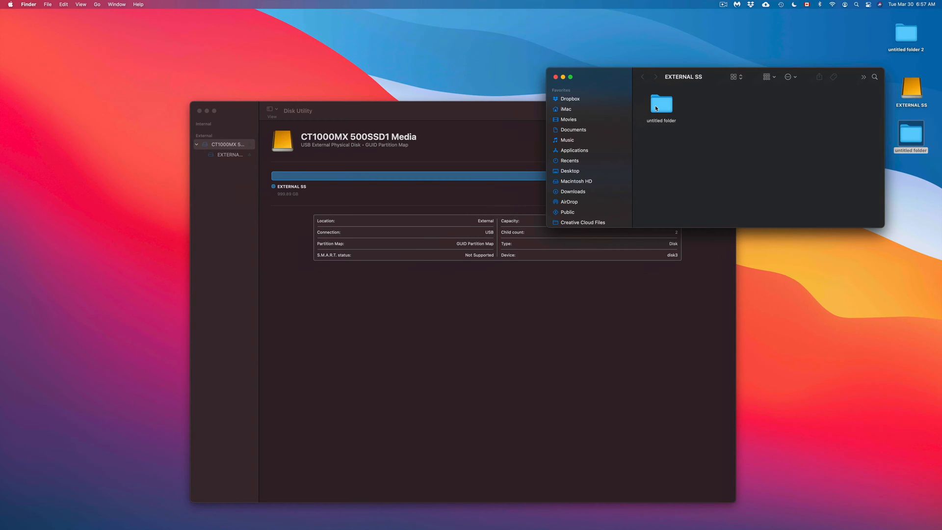
click(556, 77)
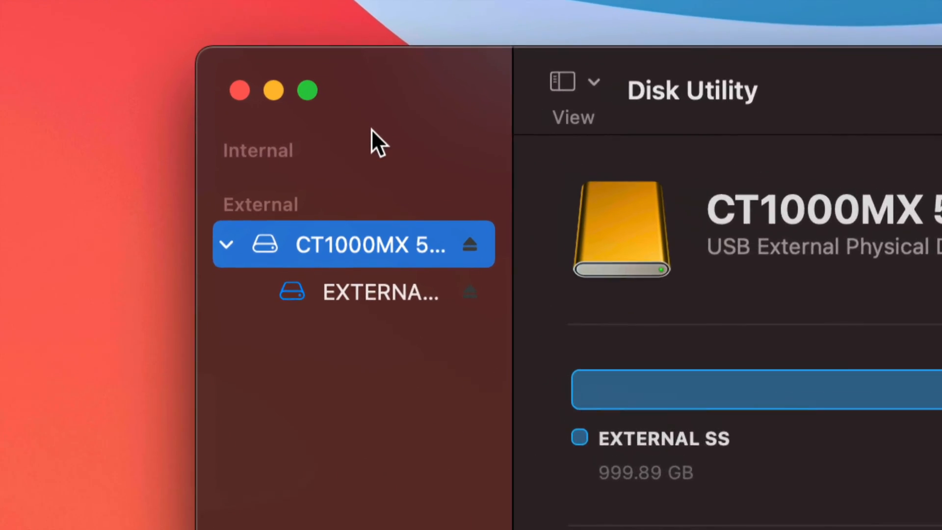
Return to Disk Utility and select the EXTERNAL SS volume beneath the CT1000MX disk
click(227, 244)
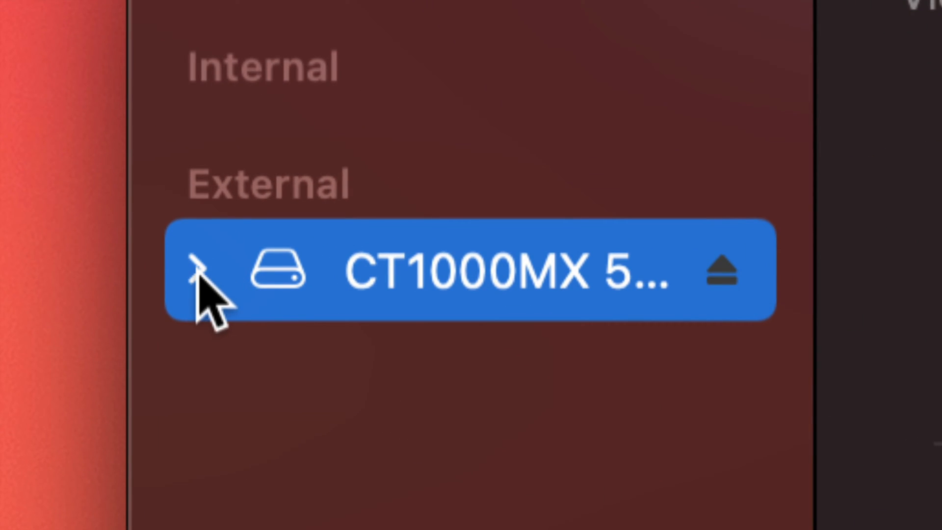
click(198, 271)
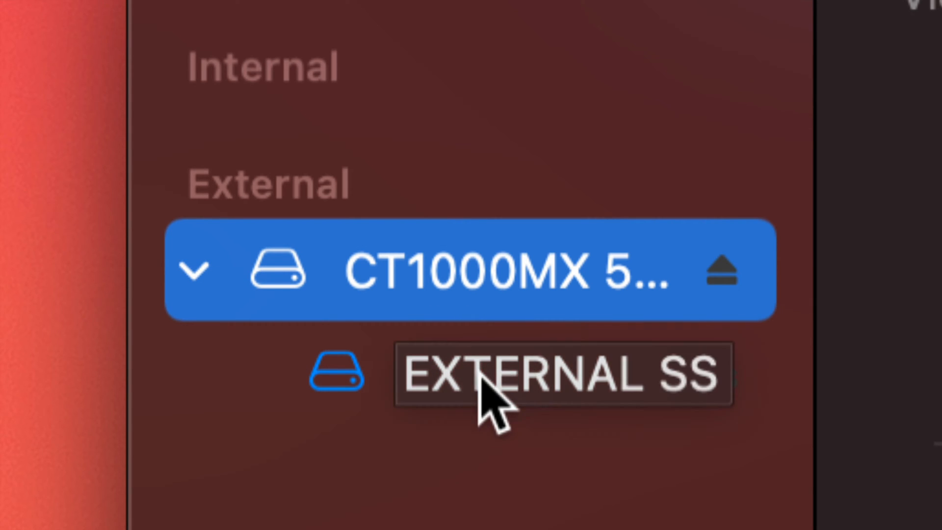
click(484, 387)
click(483, 388)
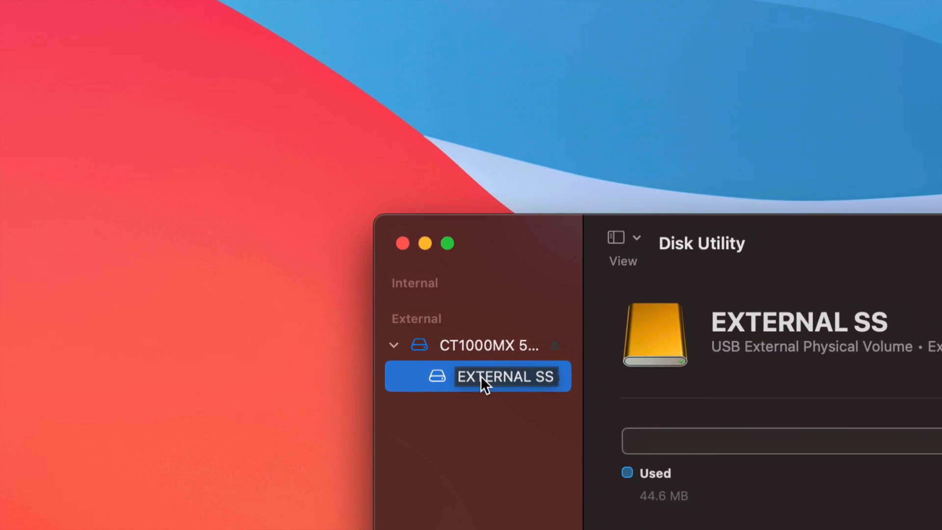
Move the Disk Utility window clear of the desktop edge and start partitioning the CT1000MX 500SSD1 Media disk
drag(756, 223, 460, 104)
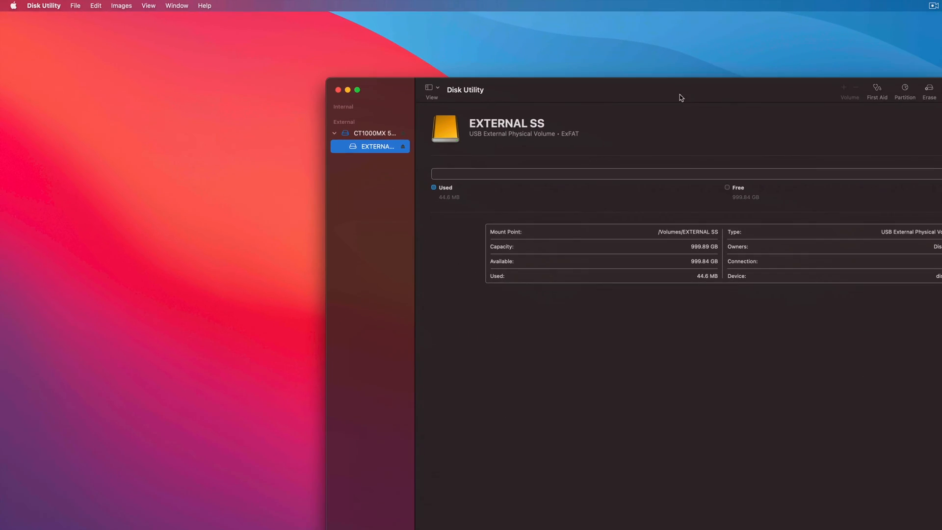
drag(725, 94, 596, 89)
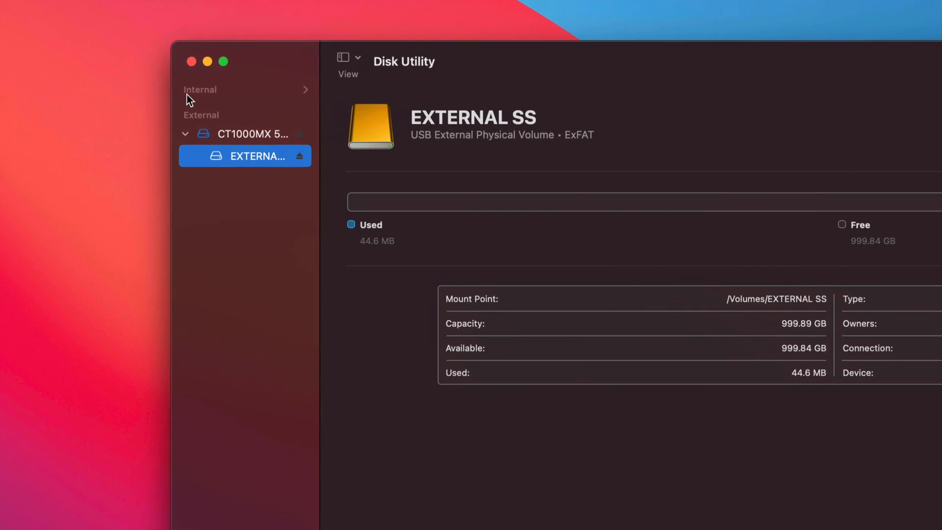
click(245, 141)
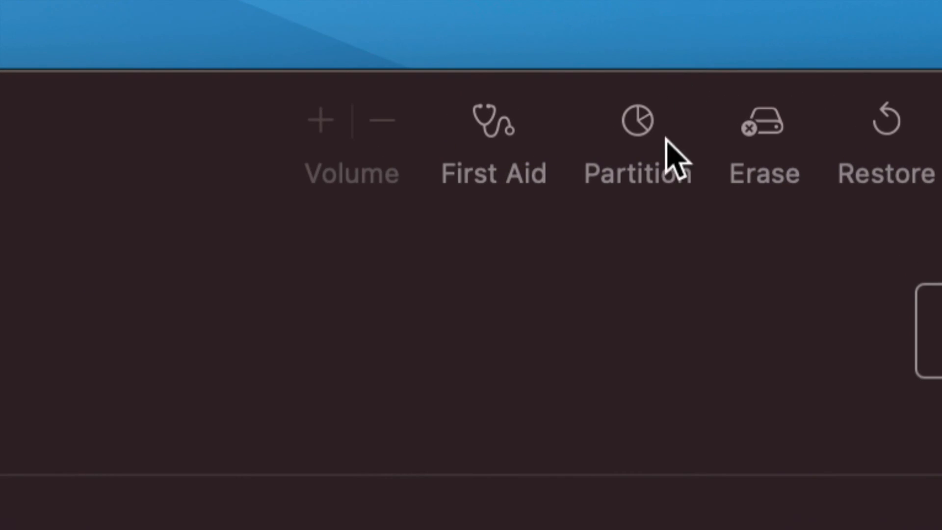
click(640, 130)
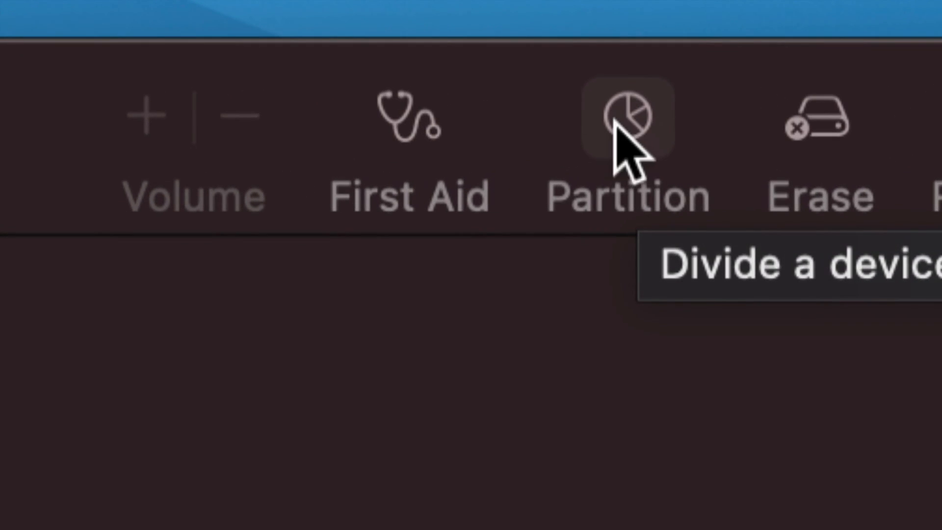
click(633, 123)
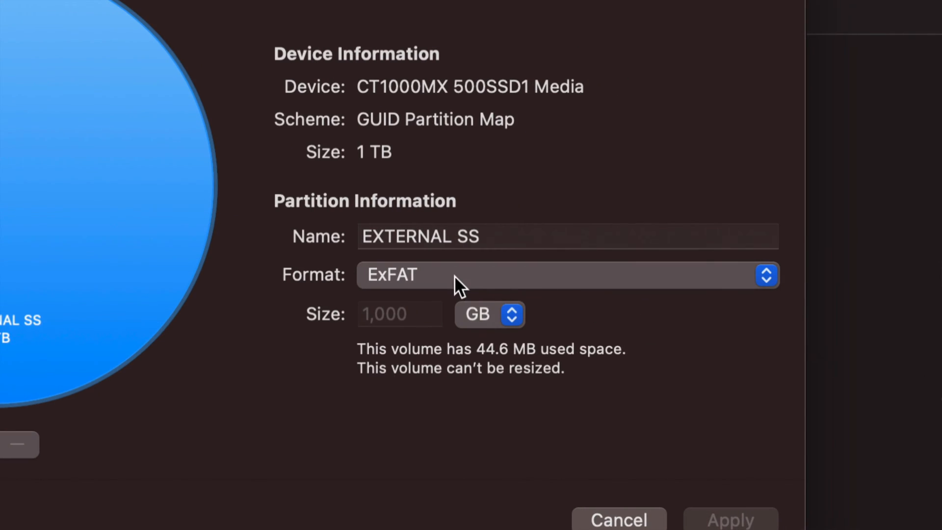
Set the EXTERNAL SS partition's format to Mac OS Extended (Journaled) and add a second partition to the disk
click(405, 273)
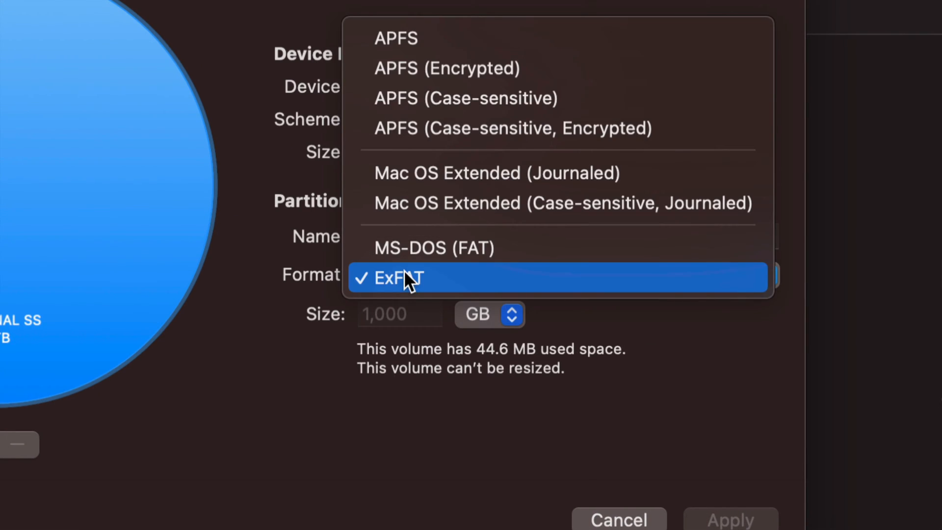
click(493, 184)
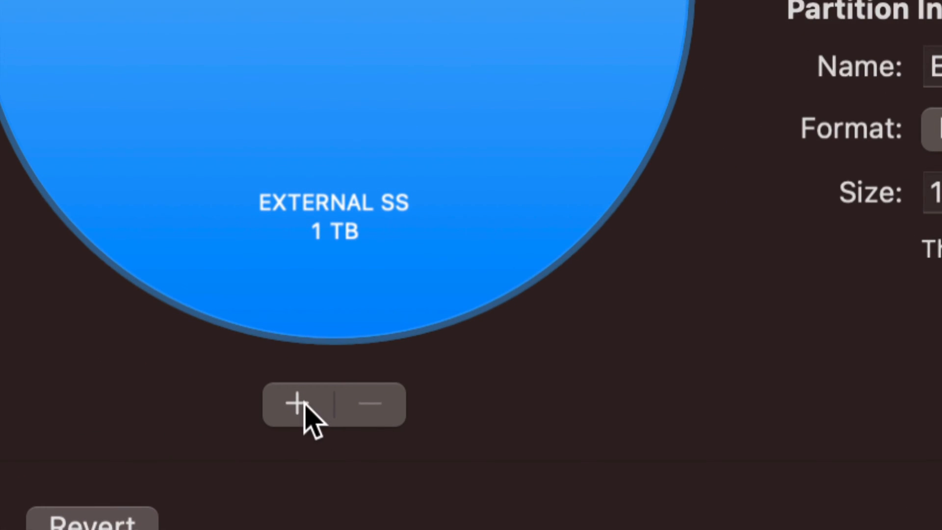
click(298, 407)
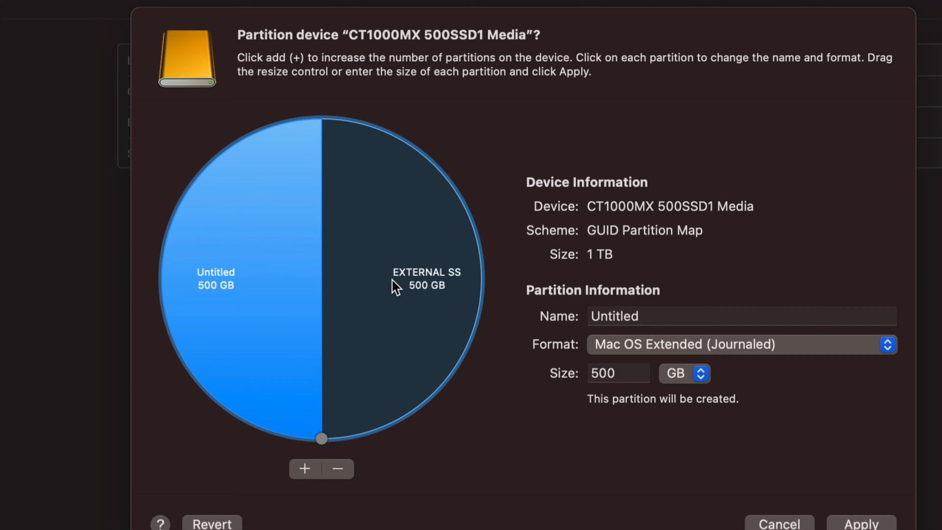
Rename the EXTERNAL SS partition as "PC and Mac EXFAT" in the partition layout
click(408, 301)
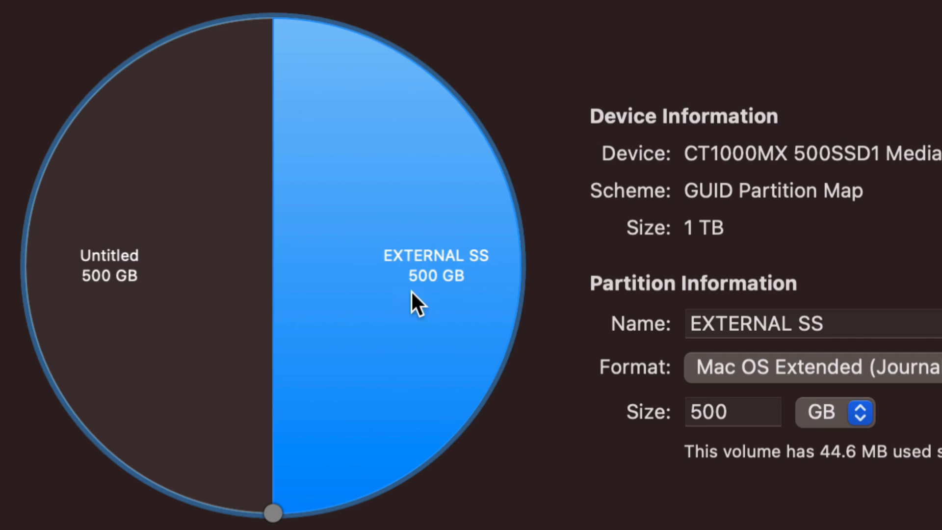
click(118, 276)
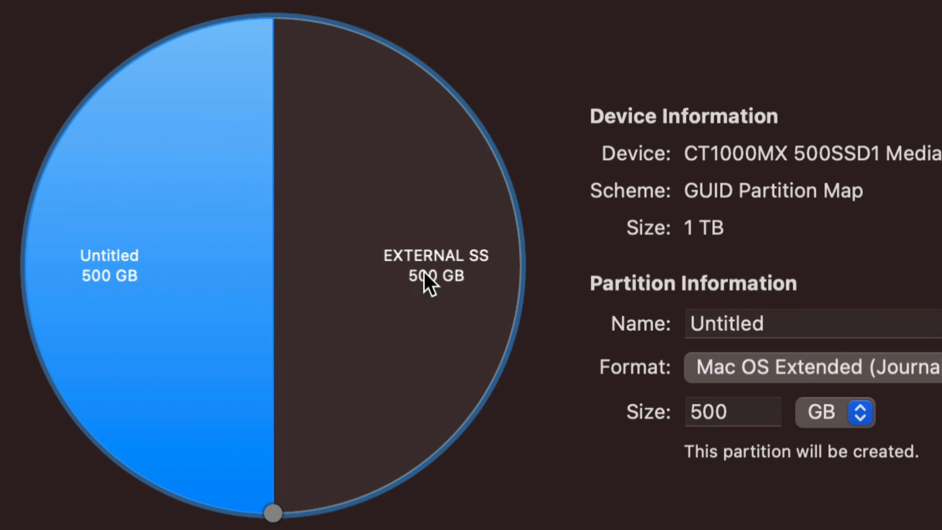
click(477, 280)
click(207, 290)
click(413, 289)
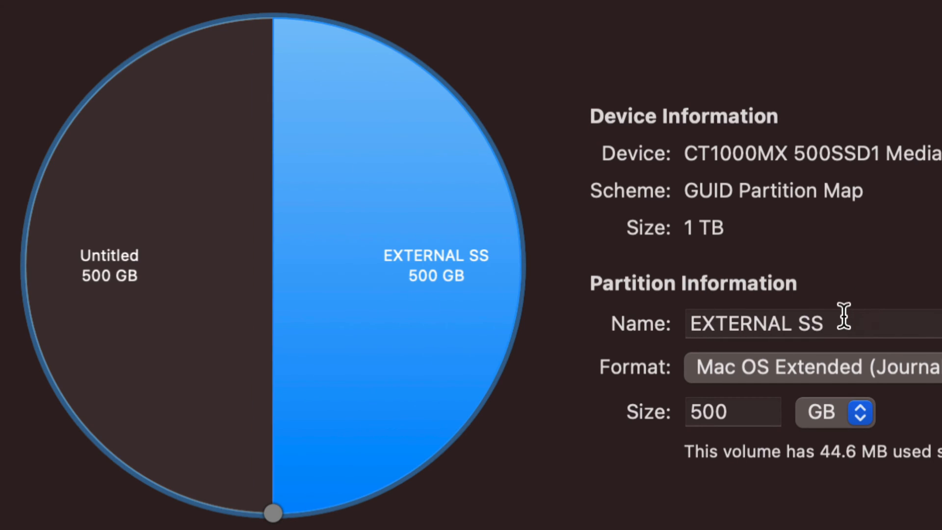
drag(844, 316, 692, 321)
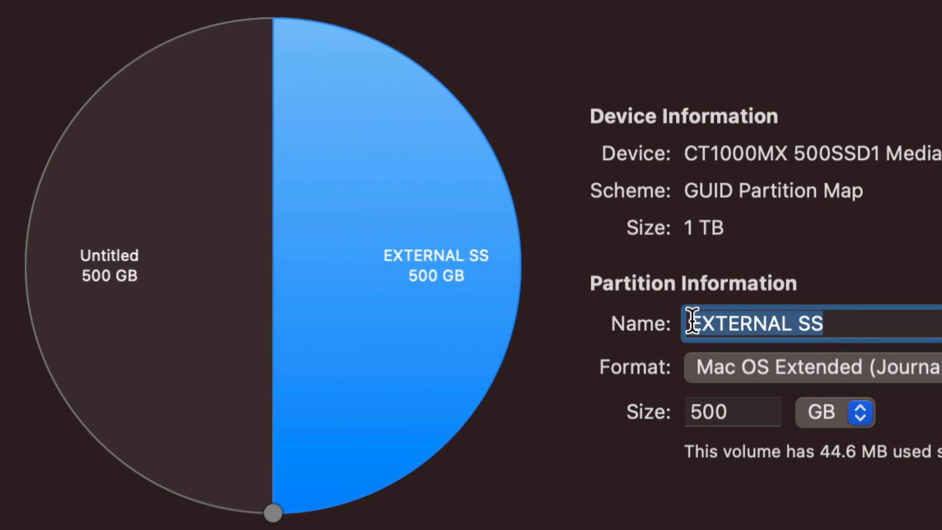
text(ex)
key(BackSpace)
key(BackSpace)
text(P)
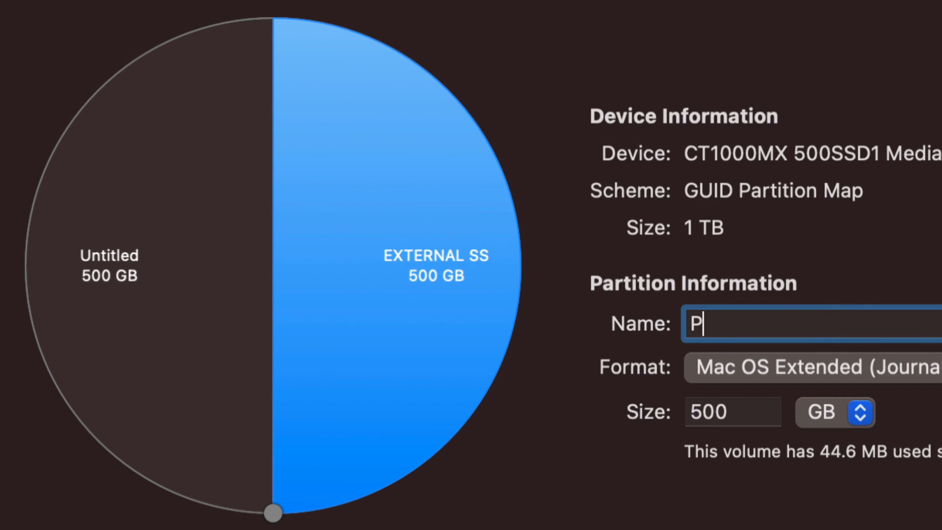
text(C and Ma)
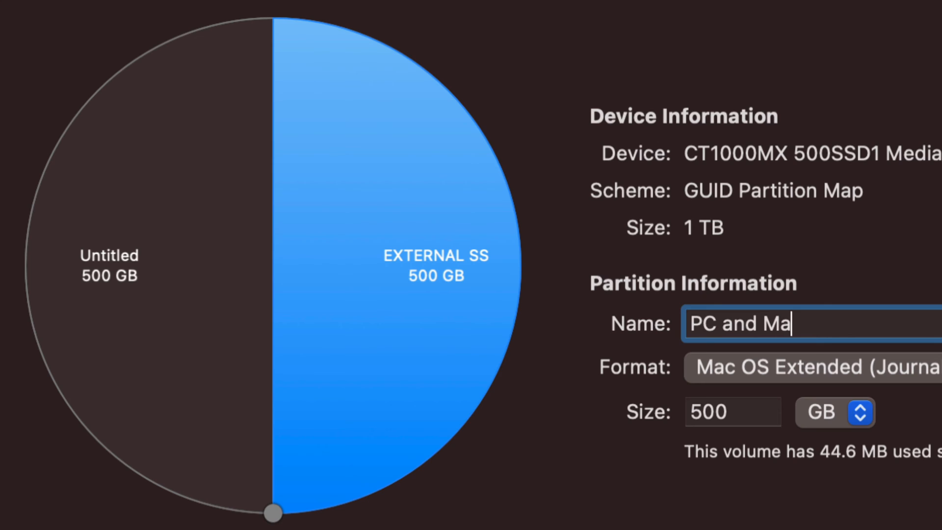
text(c EXFAT)
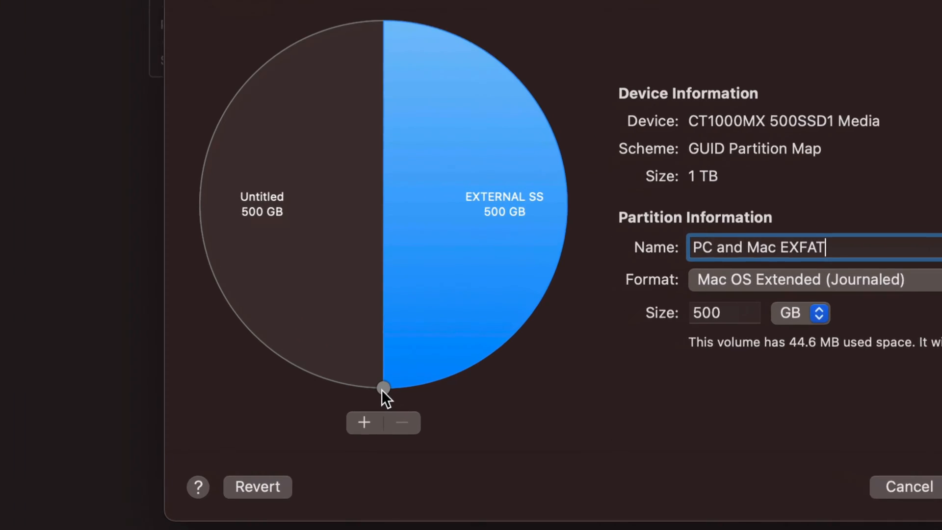
Shrink the PC and Mac EXFAT partition to about 189 GB and name the other, untitled partition "Time Machine"
drag(383, 388, 631, 129)
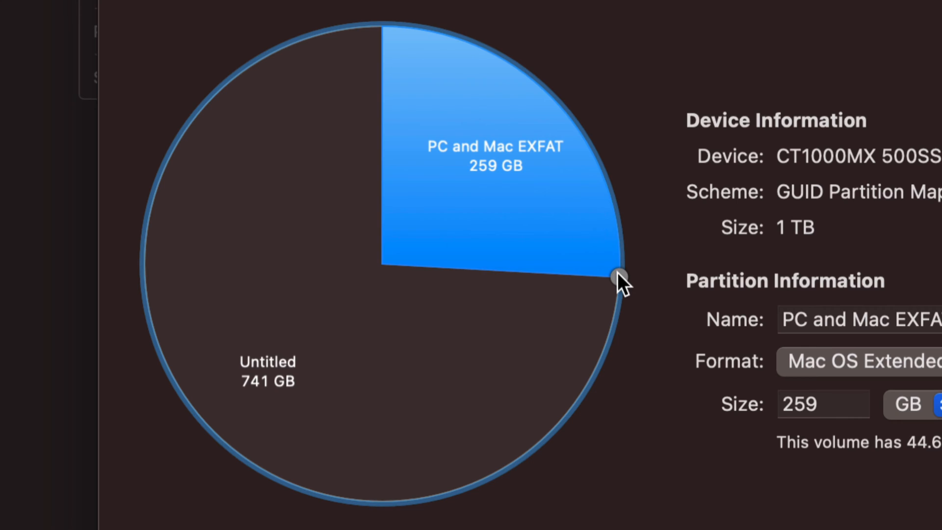
drag(617, 273, 585, 192)
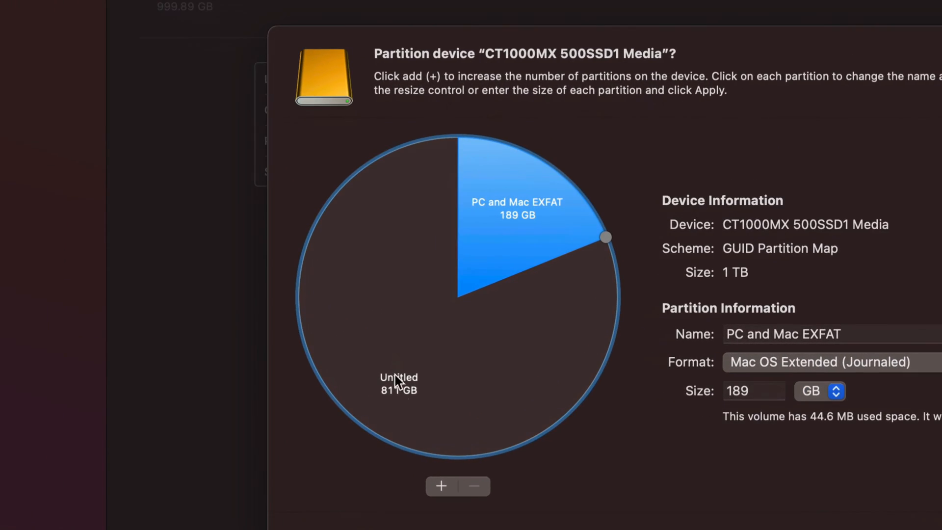
click(467, 373)
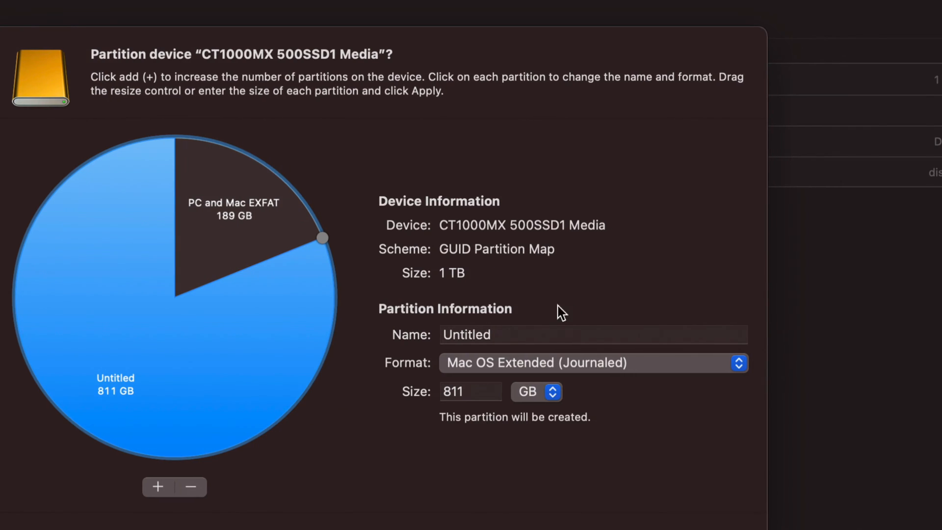
double_click(462, 335)
text(Time )
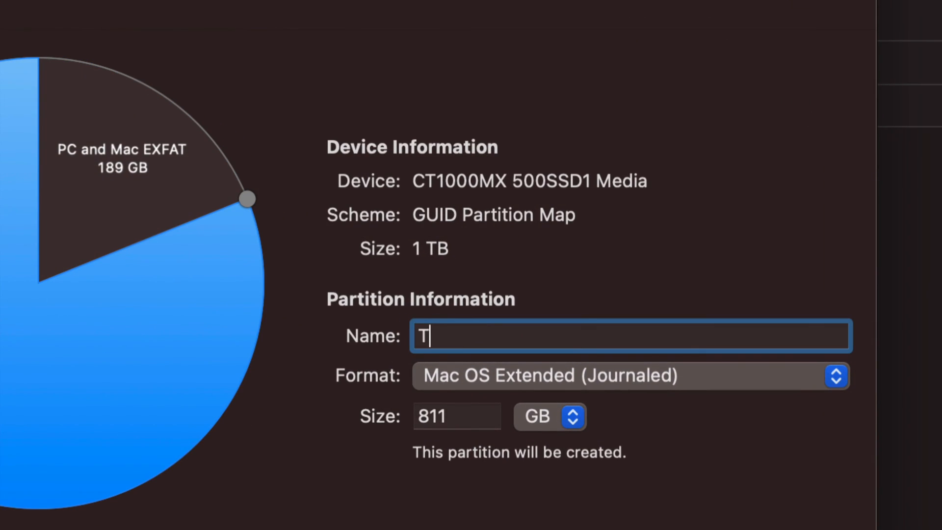
text(Machine)
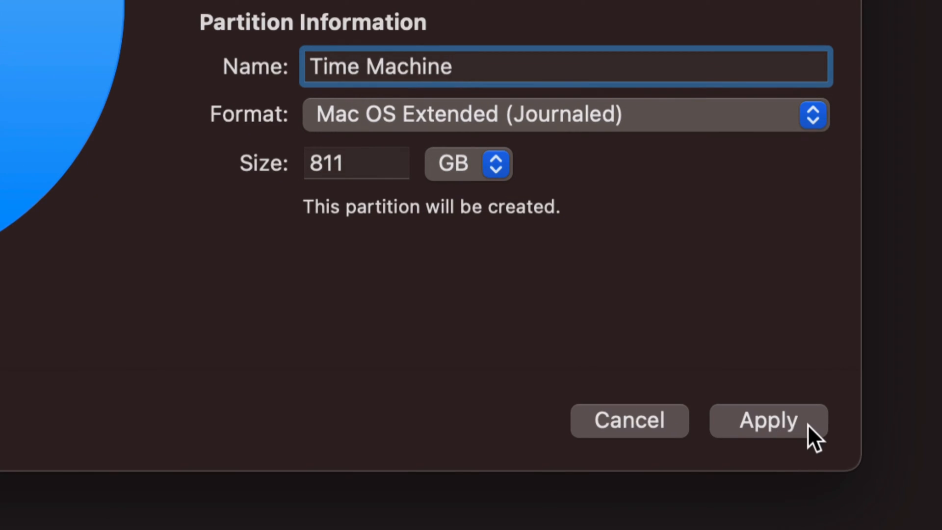
Apply the new partition layout to the CT1000MX disk, approve erasing the affected data, and dismiss the completed operation
click(799, 429)
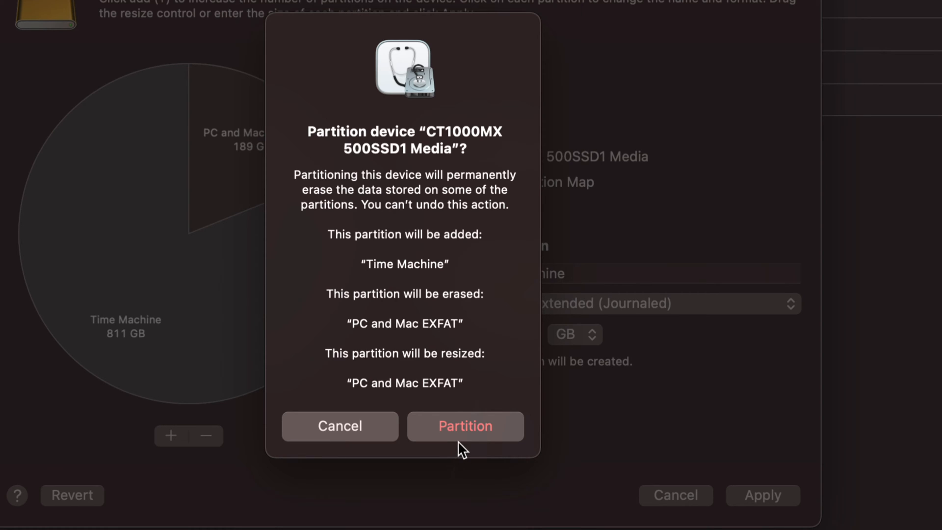
click(450, 426)
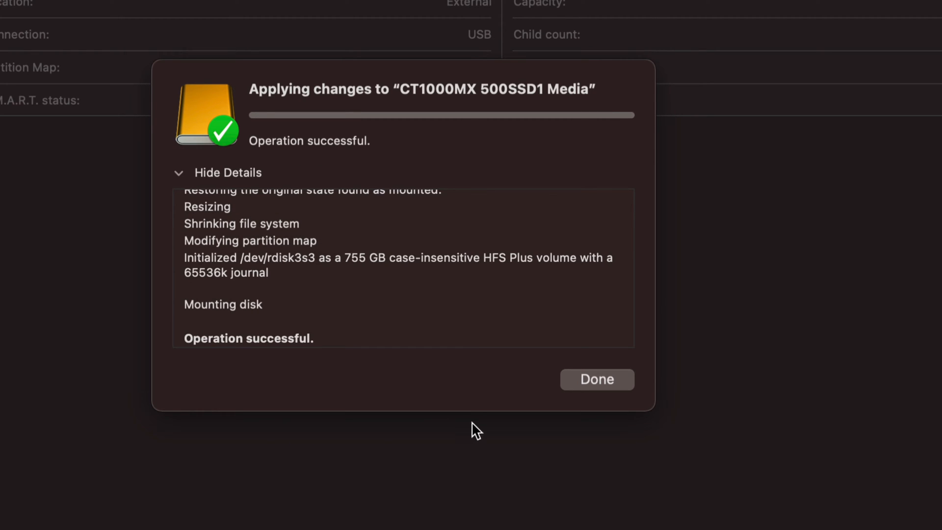
click(599, 388)
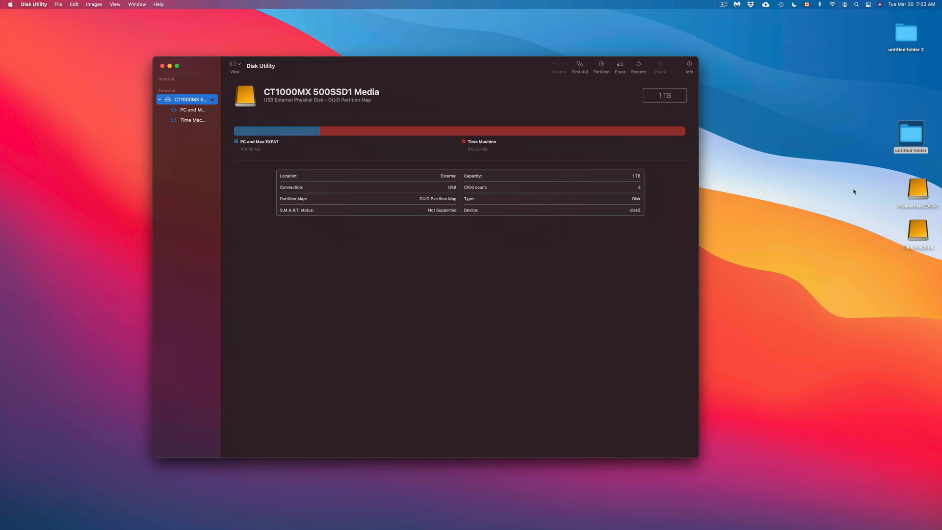
Rearrange the desktop so untitled folder sits below untitled folder 2 and the PC and Mac EXFAT and Time Machine drives stand together beside them
drag(905, 146, 907, 87)
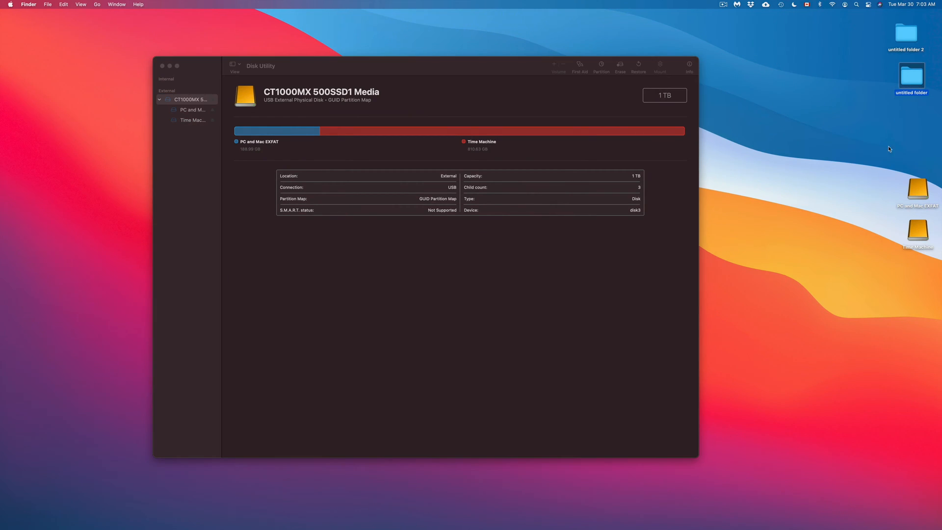
drag(877, 167, 916, 250)
drag(928, 203, 802, 98)
click(827, 88)
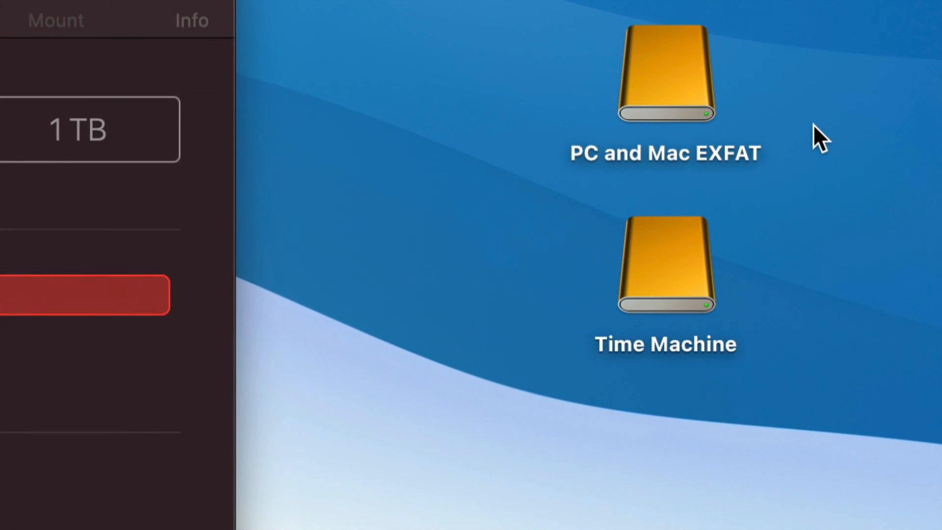
click(631, 98)
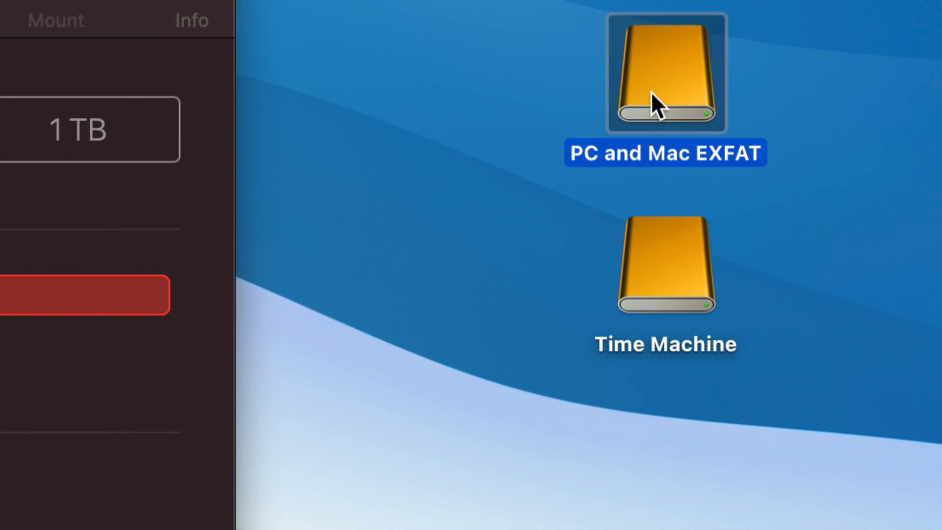
drag(652, 99, 527, 98)
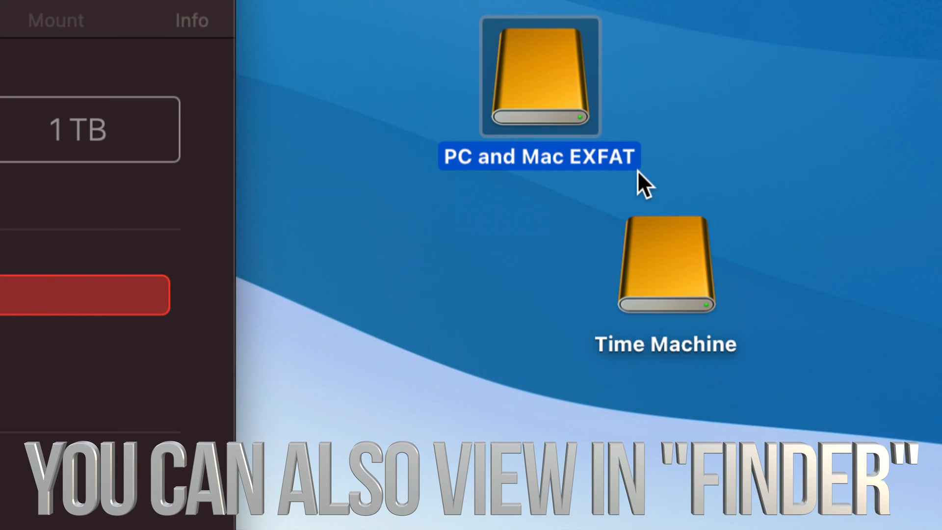
drag(673, 263, 559, 277)
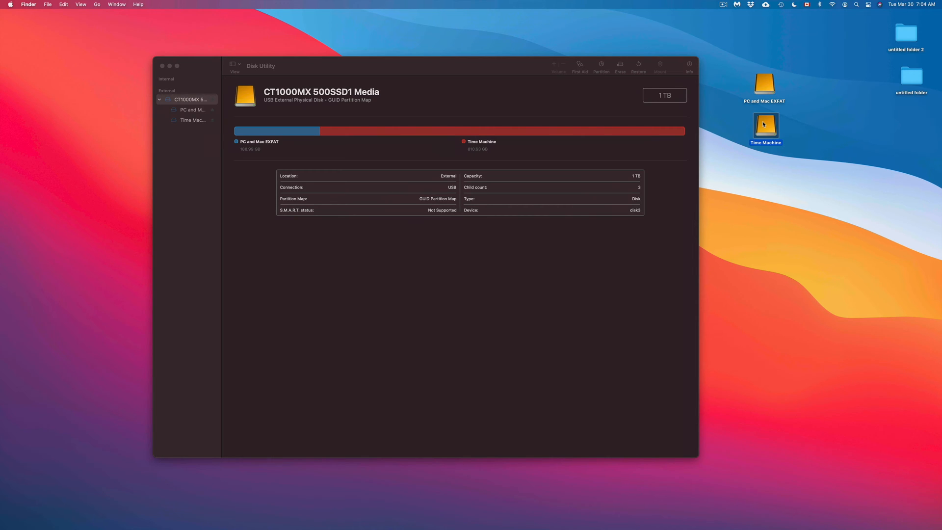
Close the Disk Utility window and open the Time Machine settings in System Preferences
click(532, 67)
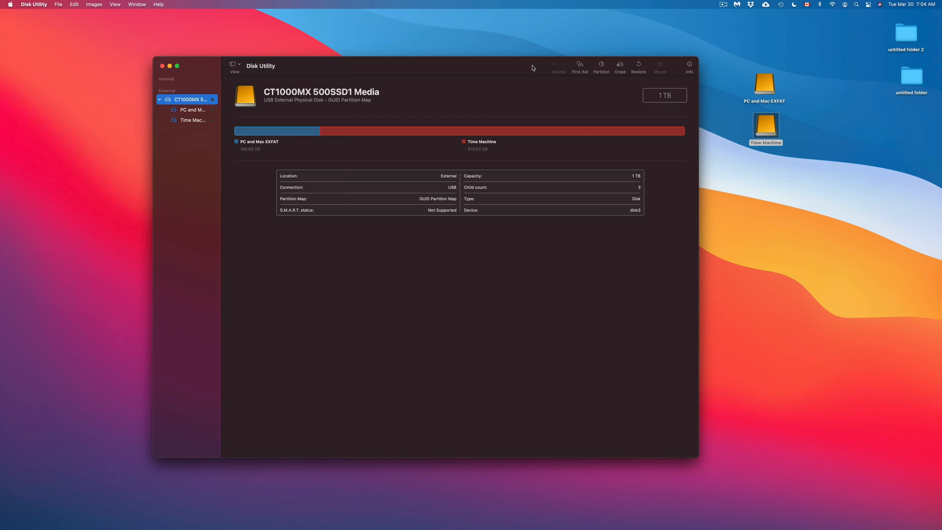
mouse_move(534, 528)
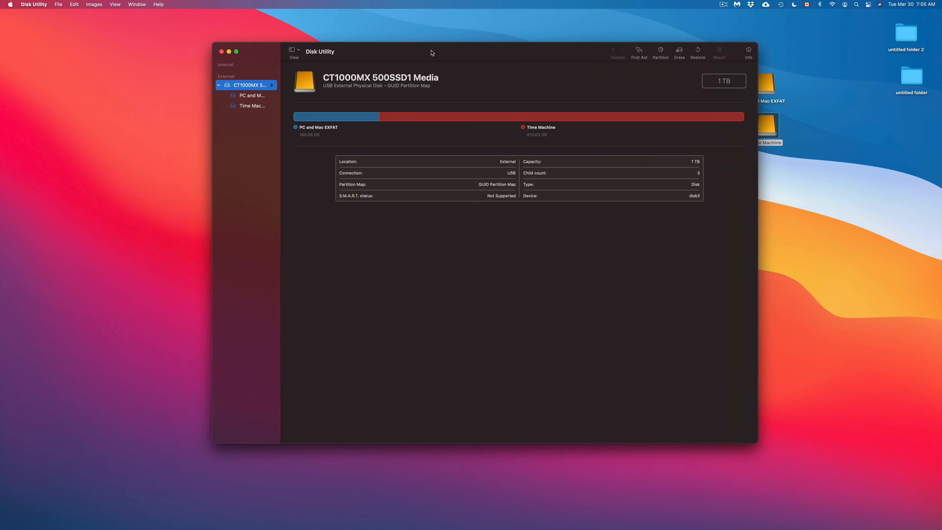
click(221, 52)
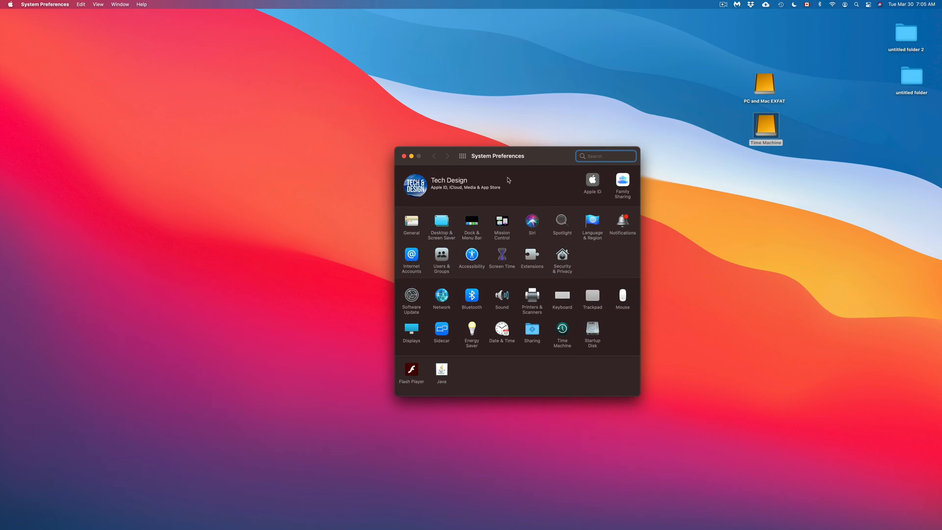
drag(501, 162, 485, 162)
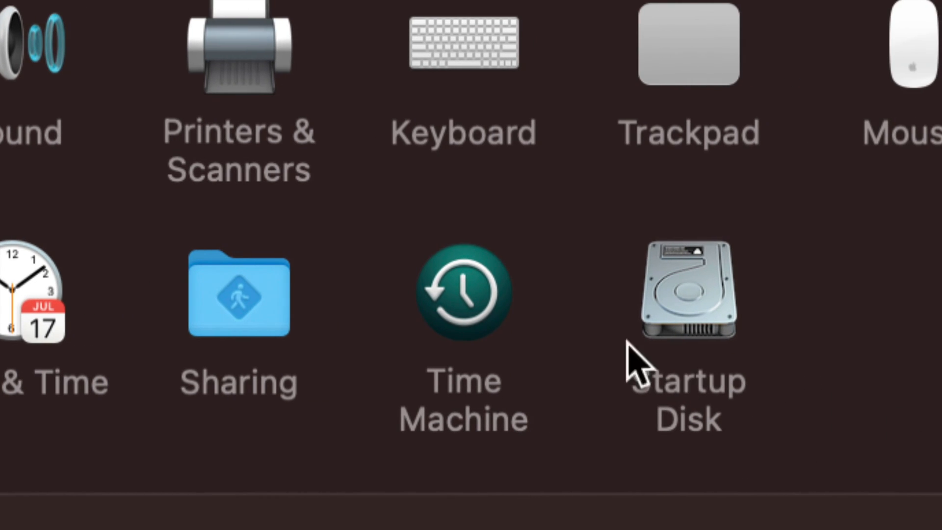
click(478, 296)
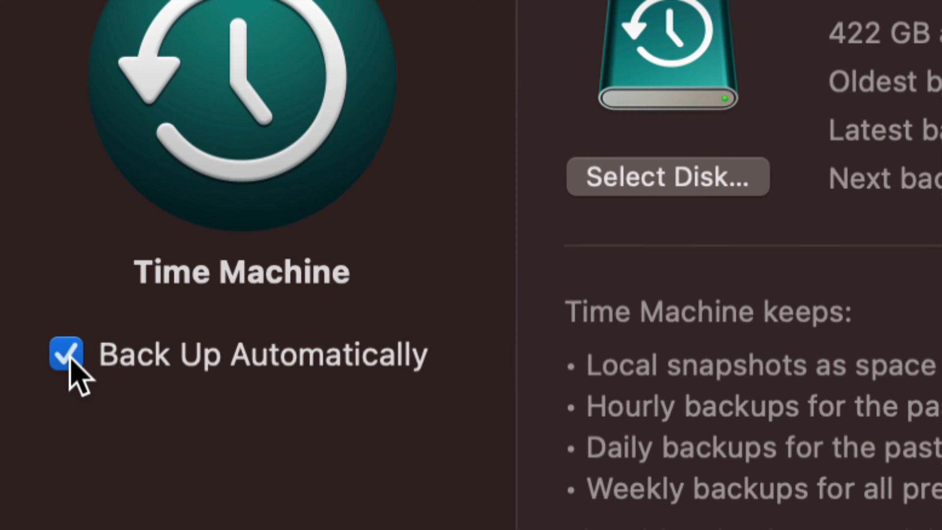
Turn off automatic backups and add the 811 GB Time Machine disk as a backup disk, using both it and Time Machine iMac
click(69, 360)
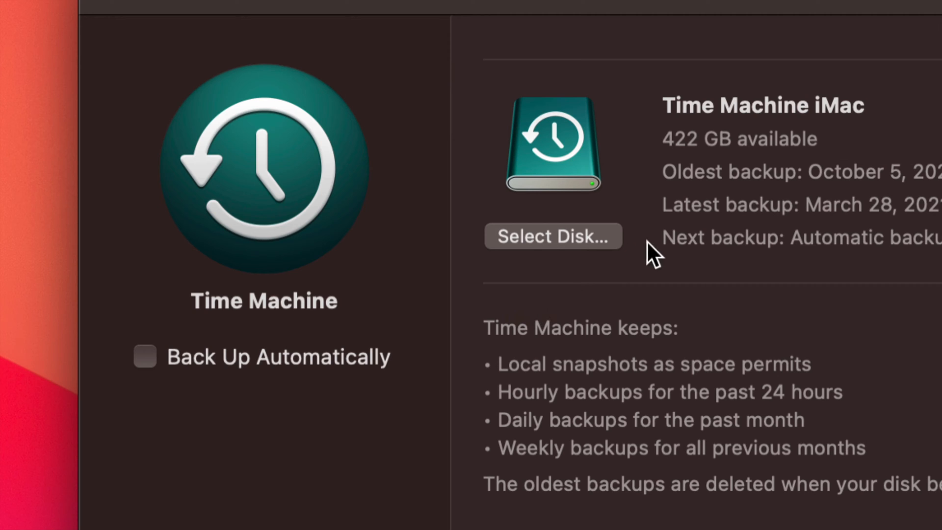
click(538, 234)
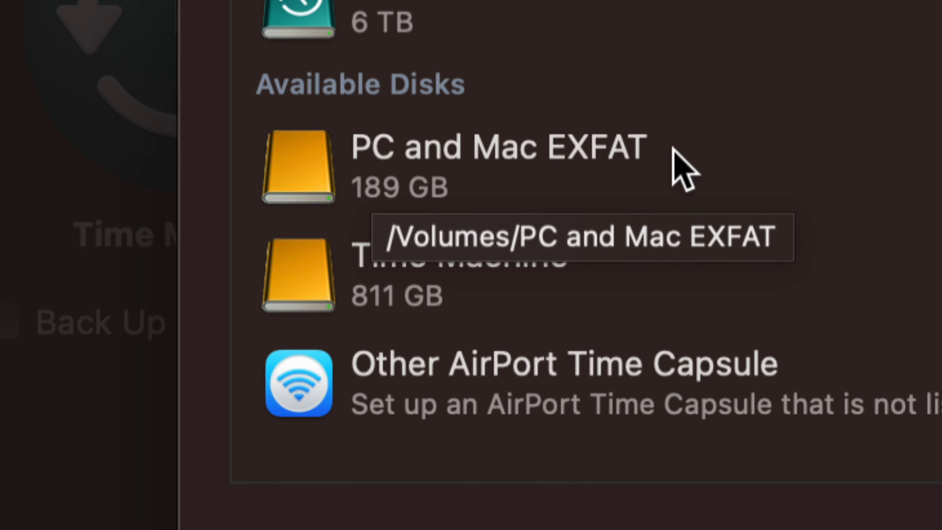
click(483, 267)
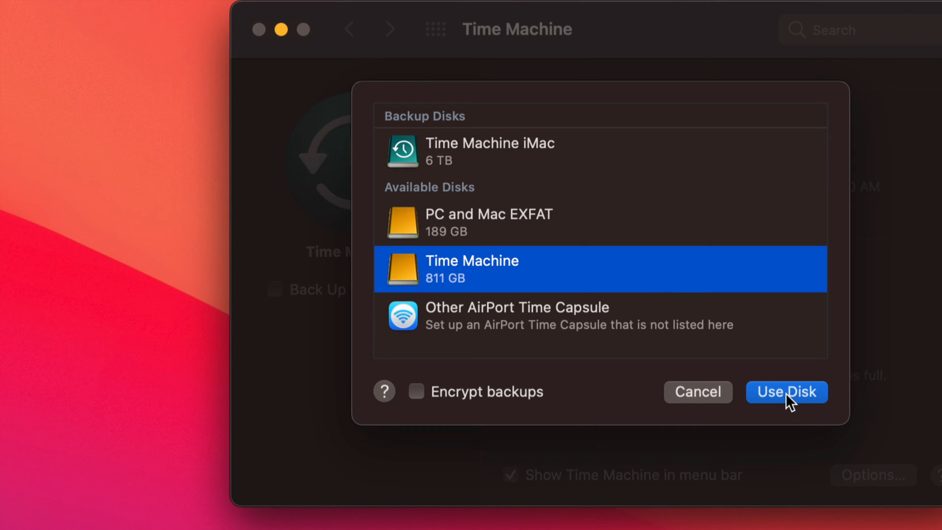
click(787, 392)
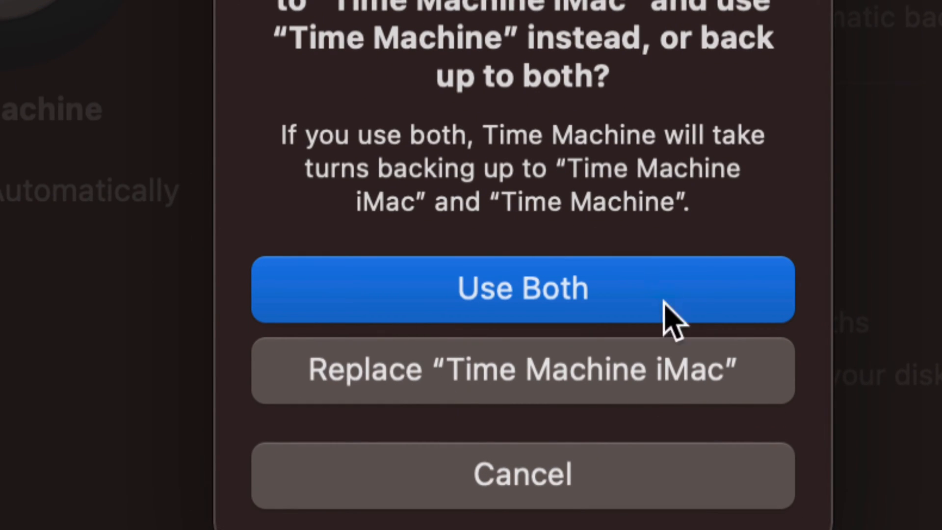
click(492, 285)
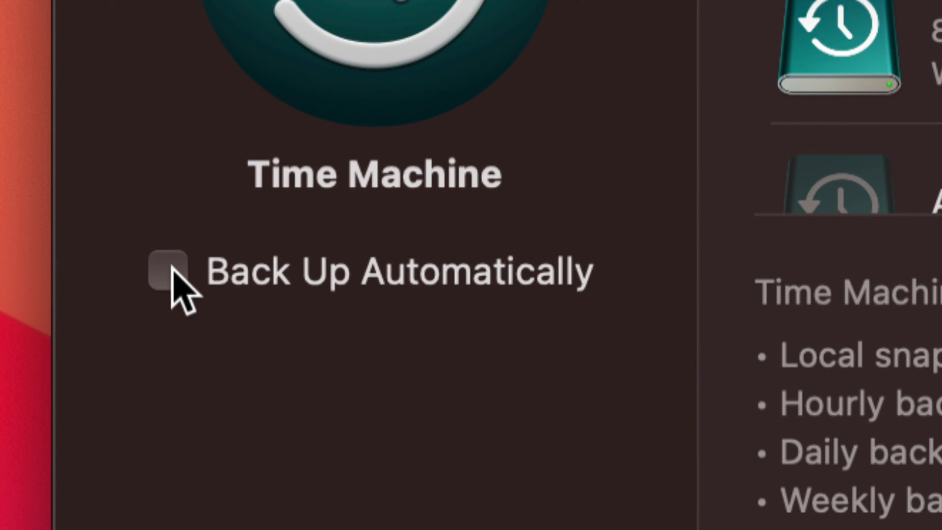
click(170, 267)
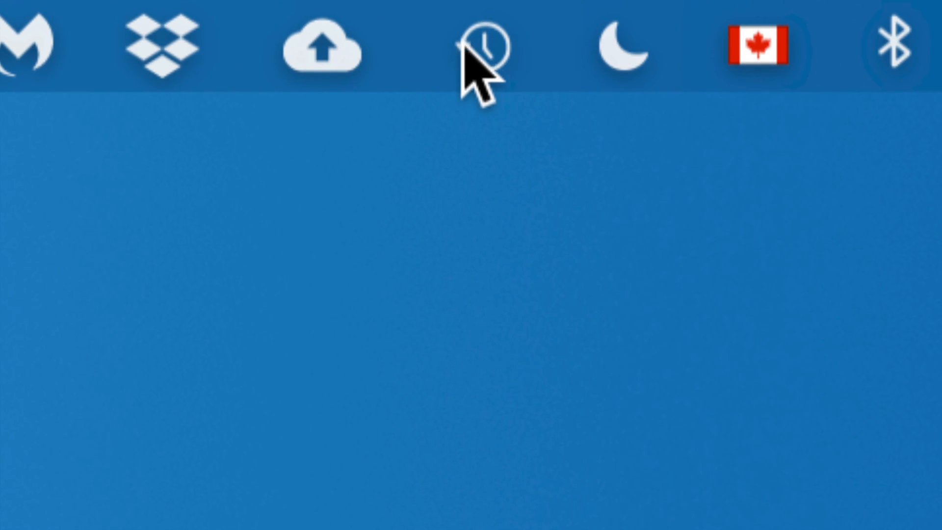
click(485, 55)
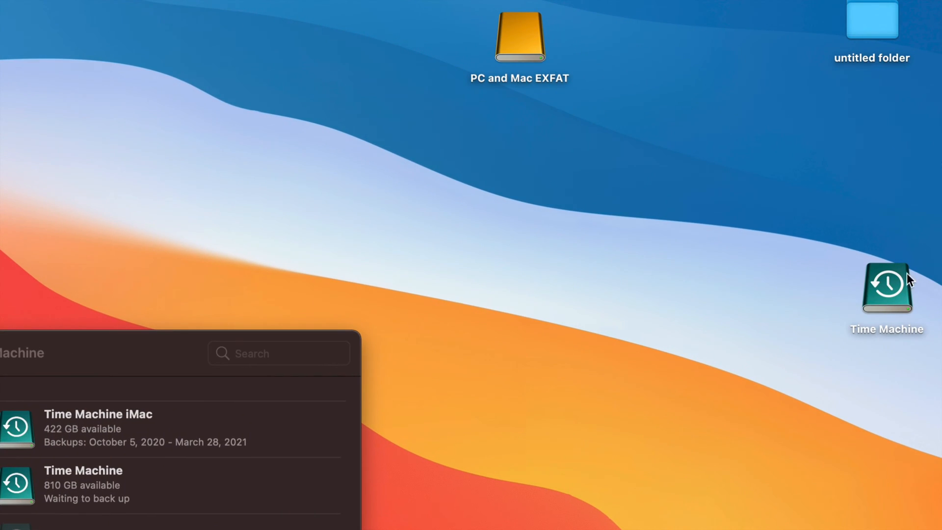
Rearrange the desktop so the PC and Mac EXFAT and Time Machine drives sit on opposite sides of the PC drive
drag(896, 287, 526, 136)
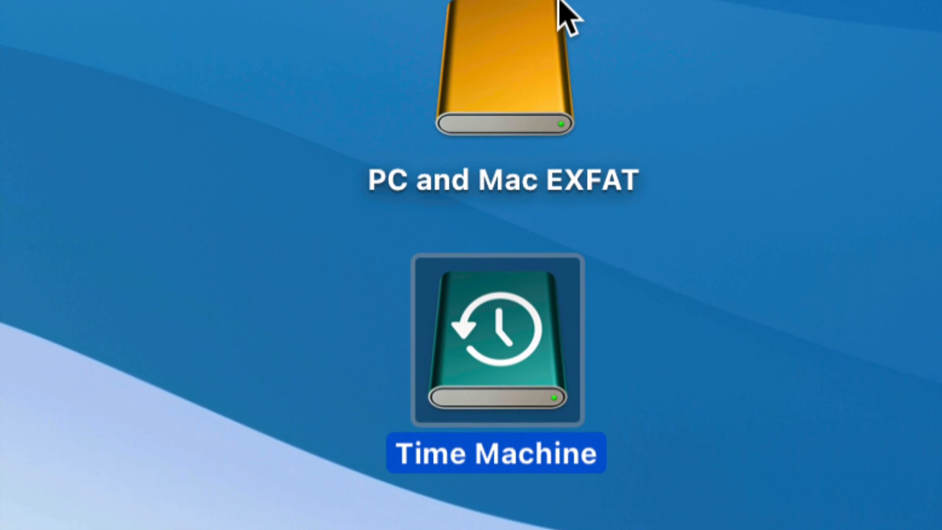
click(596, 28)
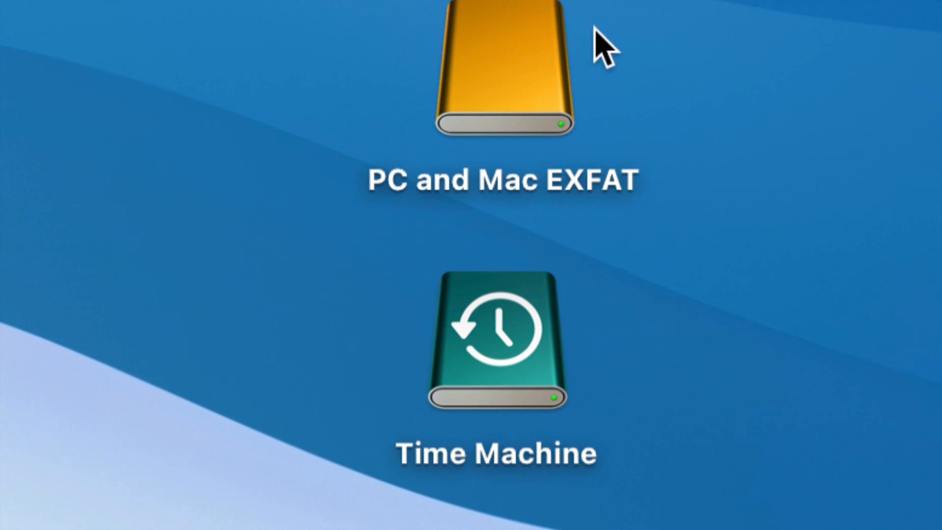
click(543, 76)
drag(545, 77, 337, 222)
drag(519, 329, 628, 179)
drag(298, 165, 220, 262)
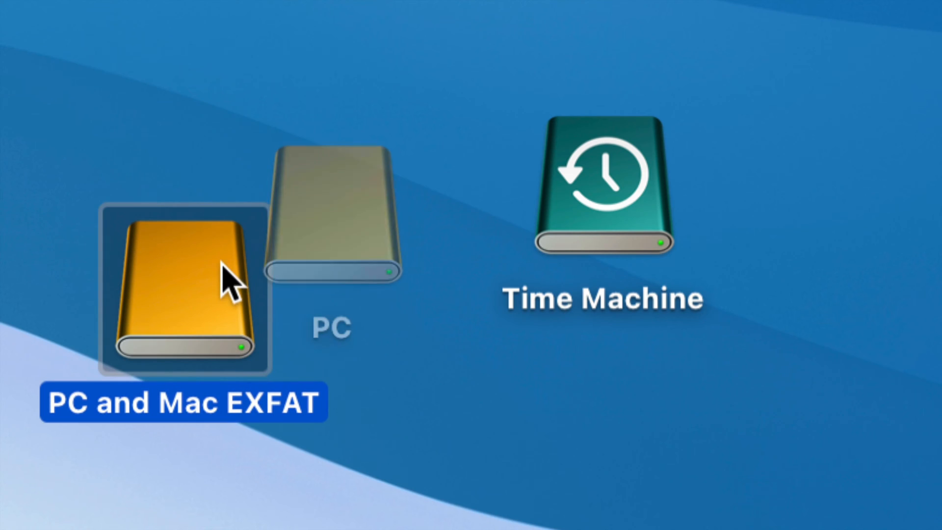
drag(626, 165, 637, 221)
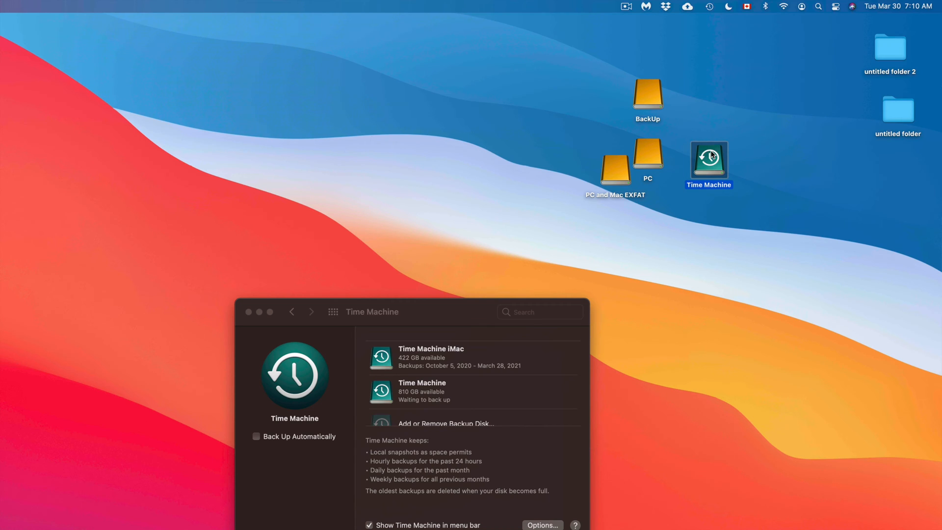
Reposition the Time Machine settings window higher on the desktop, clear of the drive icons
click(419, 311)
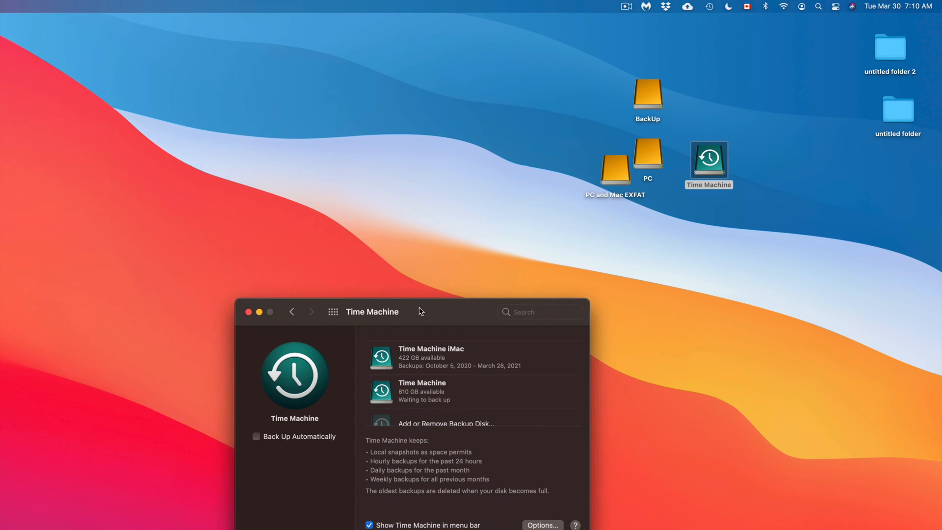
drag(419, 311, 406, 161)
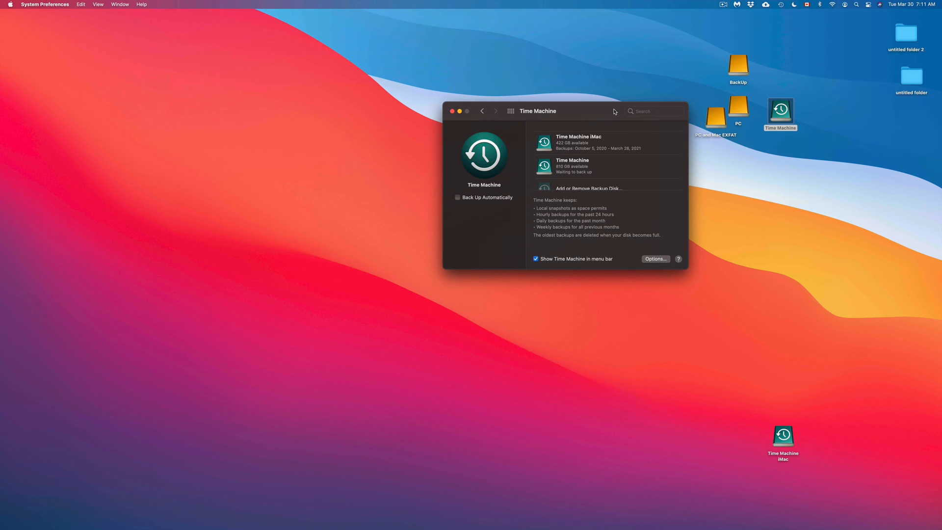
drag(407, 161, 261, 224)
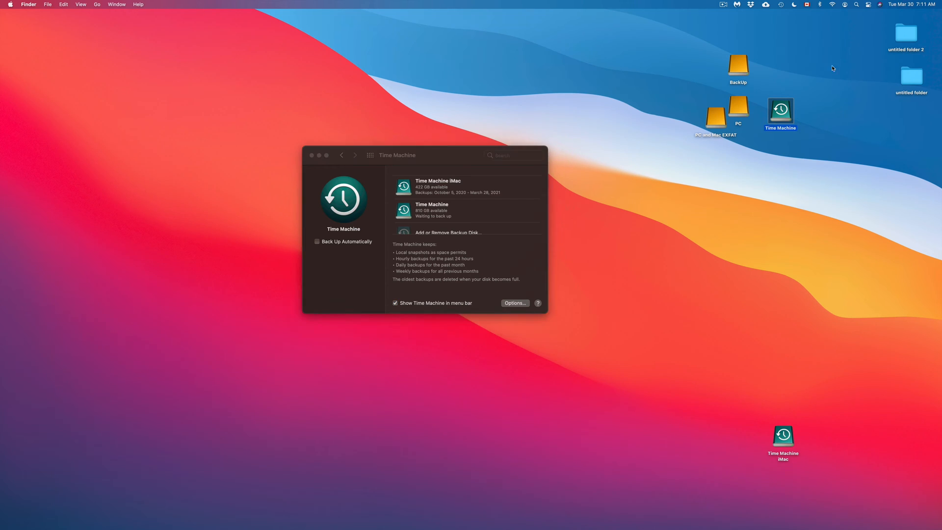
Move the four clustered drives to the far left of the desktop and Time Machine iMac up near the menu bar
drag(835, 45, 70, 186)
drag(779, 457, 770, 49)
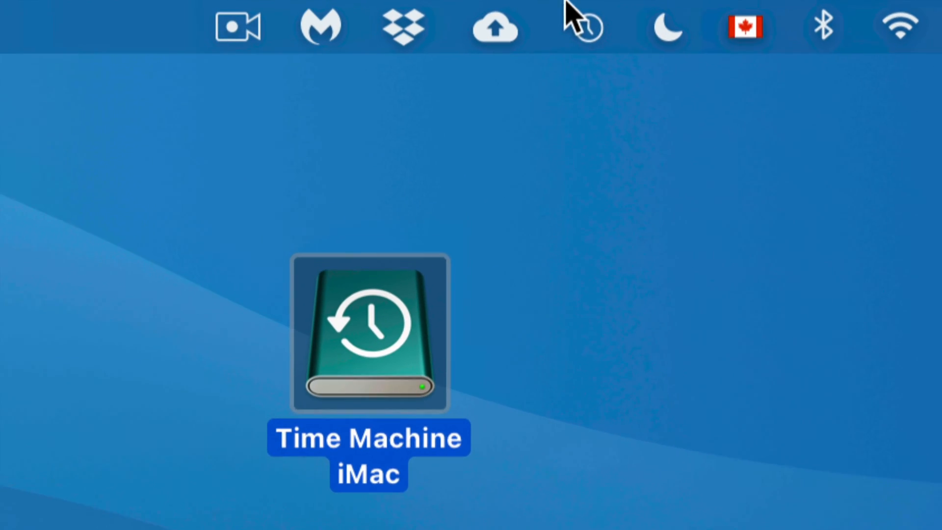
Enter Time Machine, go back to the Friday, December 4, 2020 backup and restore the Screen Shot file from the Desktop folder
click(578, 15)
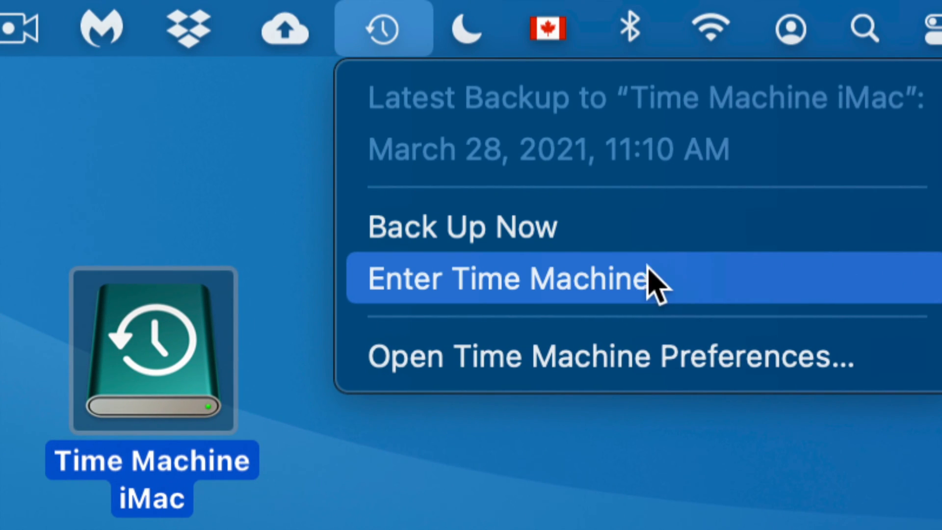
click(604, 289)
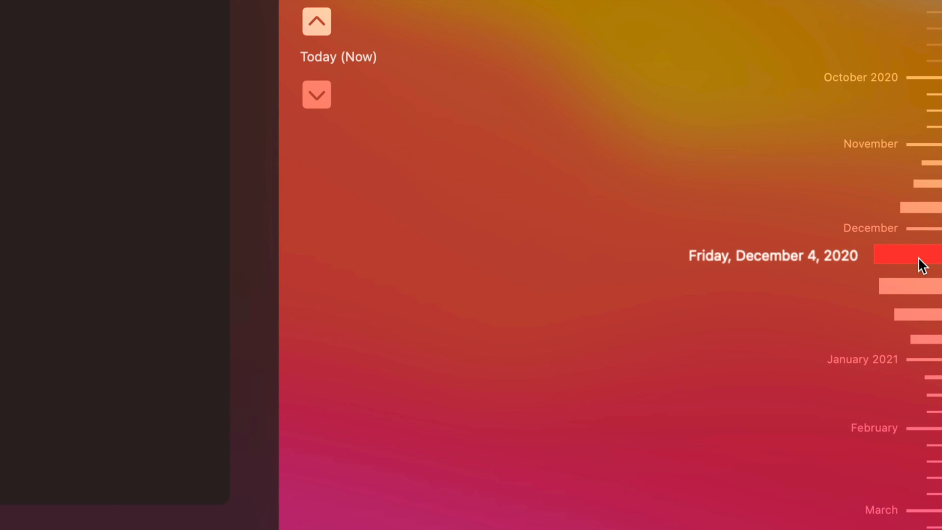
click(917, 257)
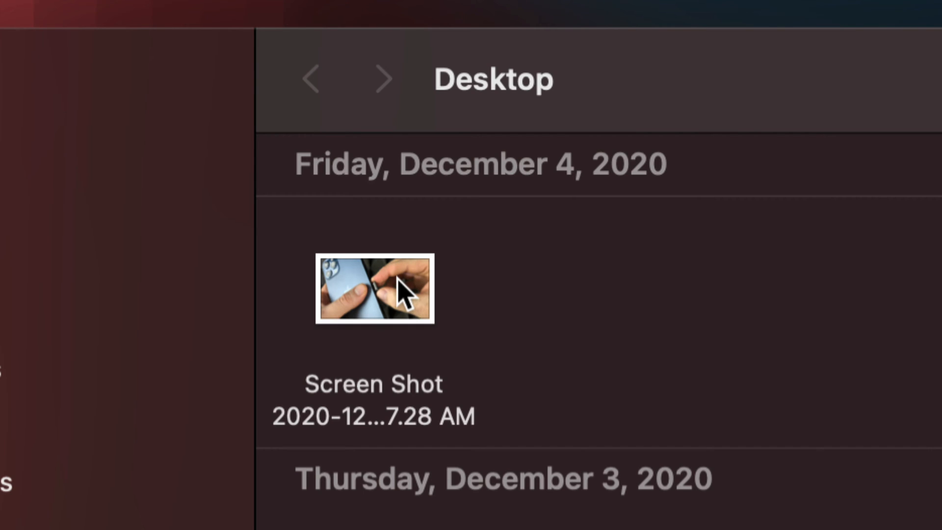
click(398, 280)
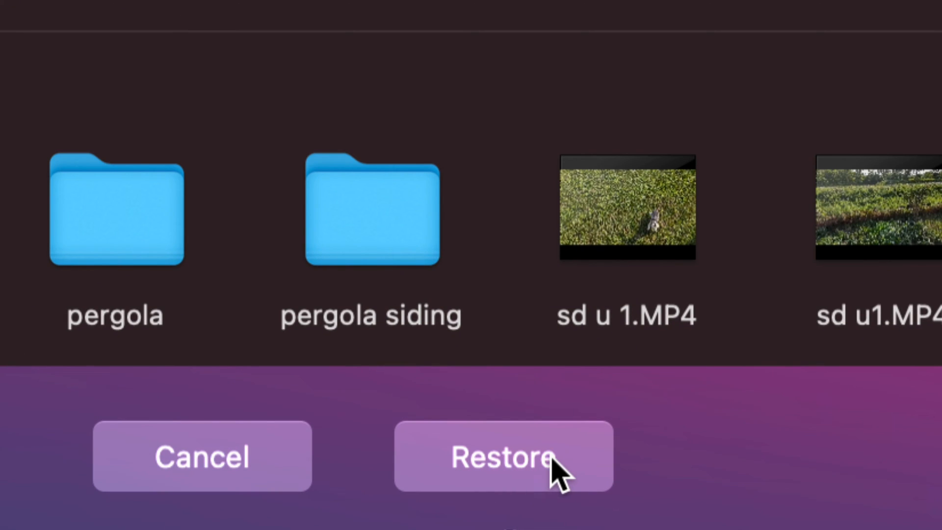
click(552, 462)
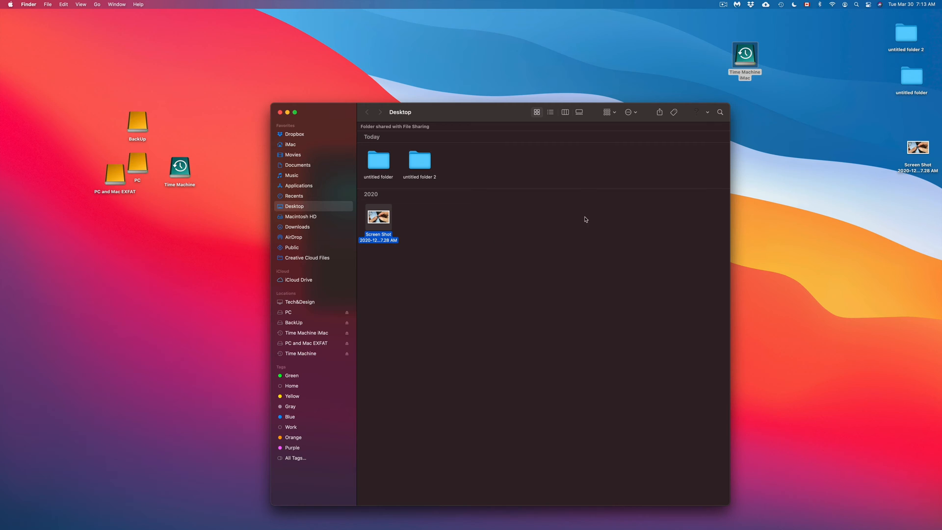
Move the restored Screen Shot file around the desktop, send it to the Trash and reposition the Desktop folder window
drag(929, 149, 881, 137)
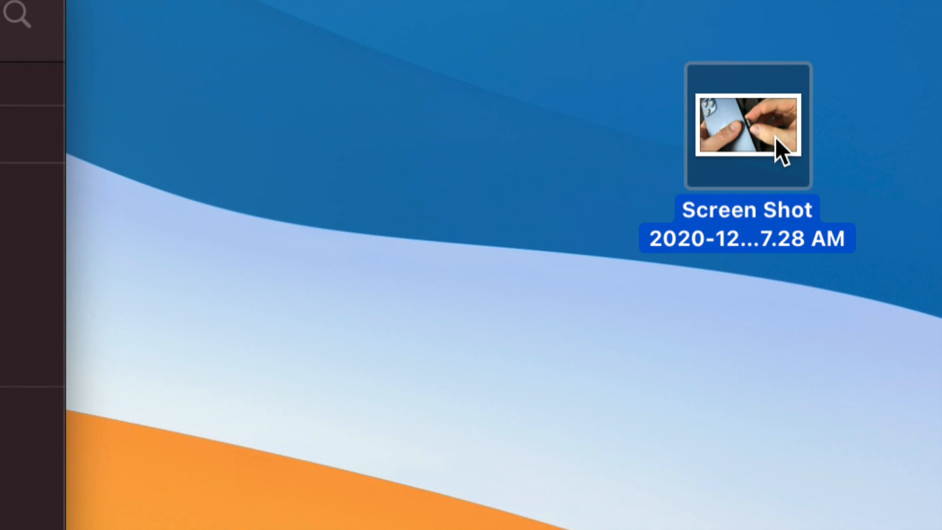
drag(776, 141, 658, 177)
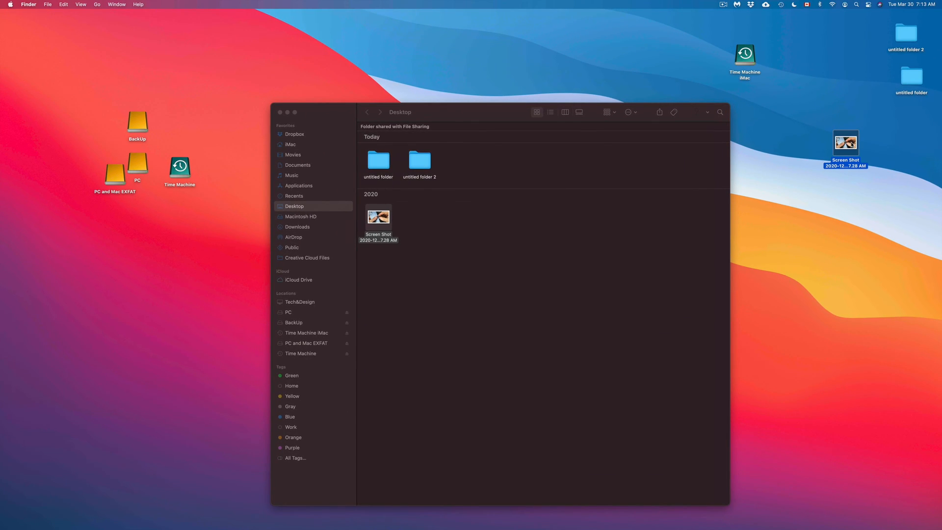
drag(852, 145, 844, 85)
key(super+BackSpace)
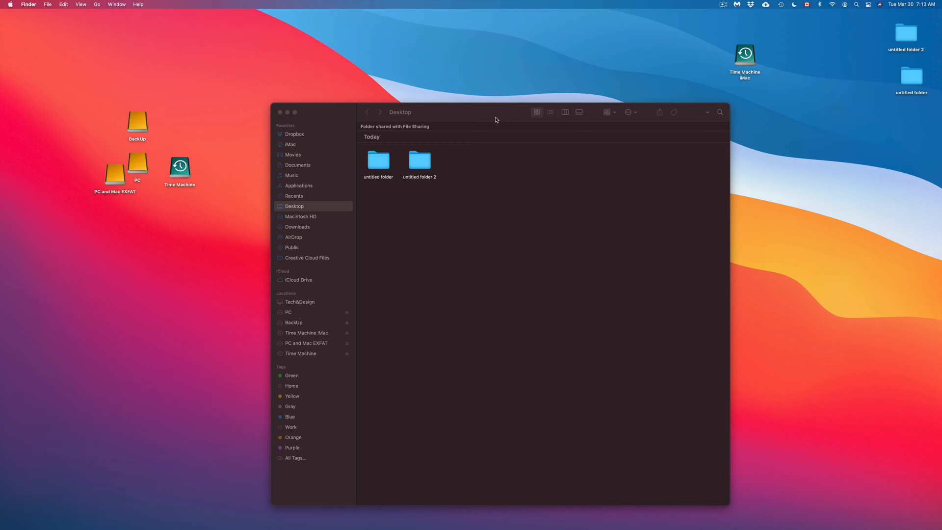
drag(468, 120, 534, 122)
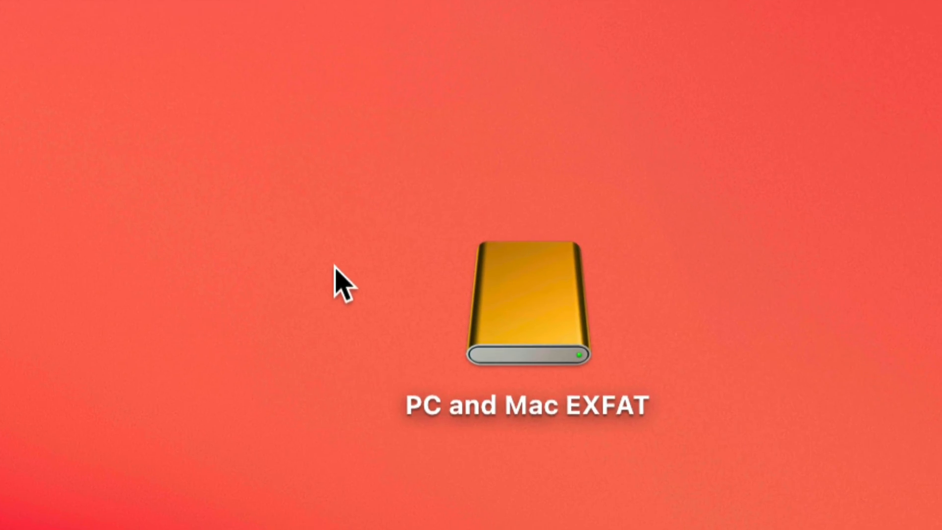
Create a new folder on the PC and Mac EXFAT drive, close its window and place the drive beside Time Machine
click(525, 337)
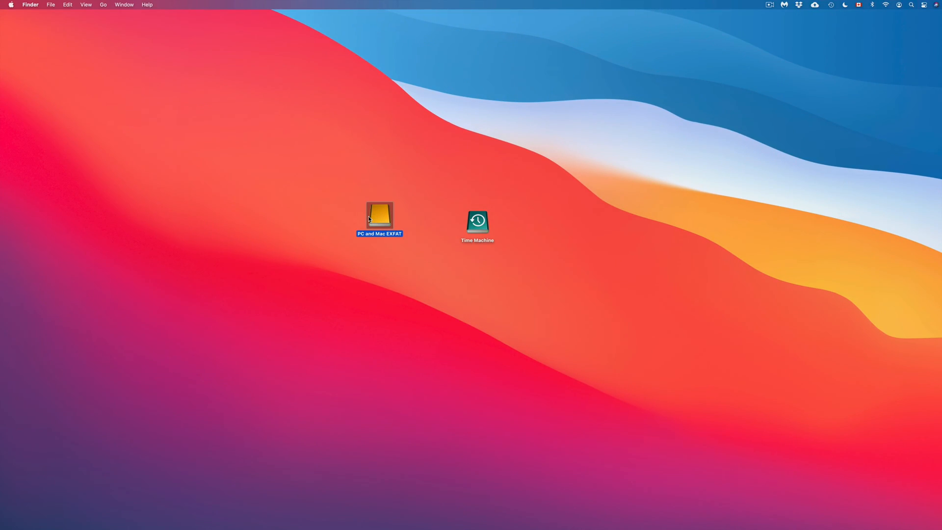
double_click(369, 219)
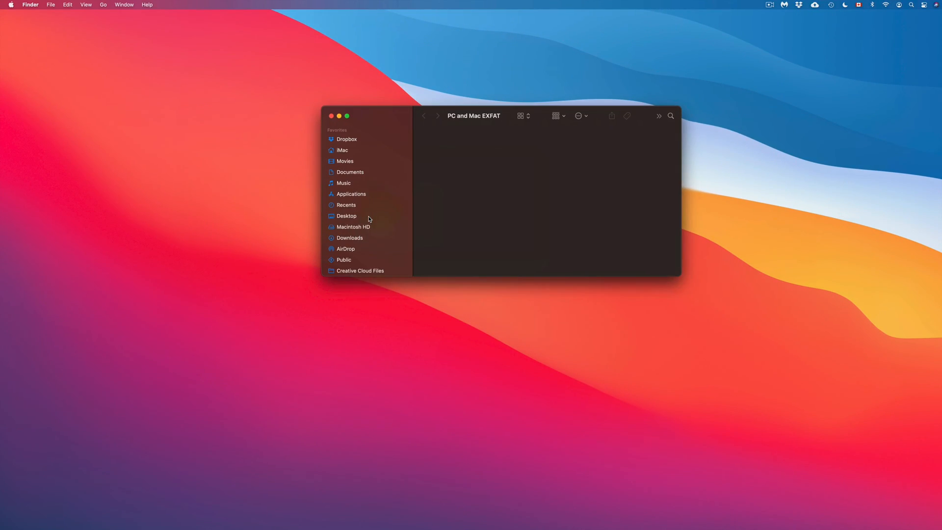
drag(400, 124, 444, 185)
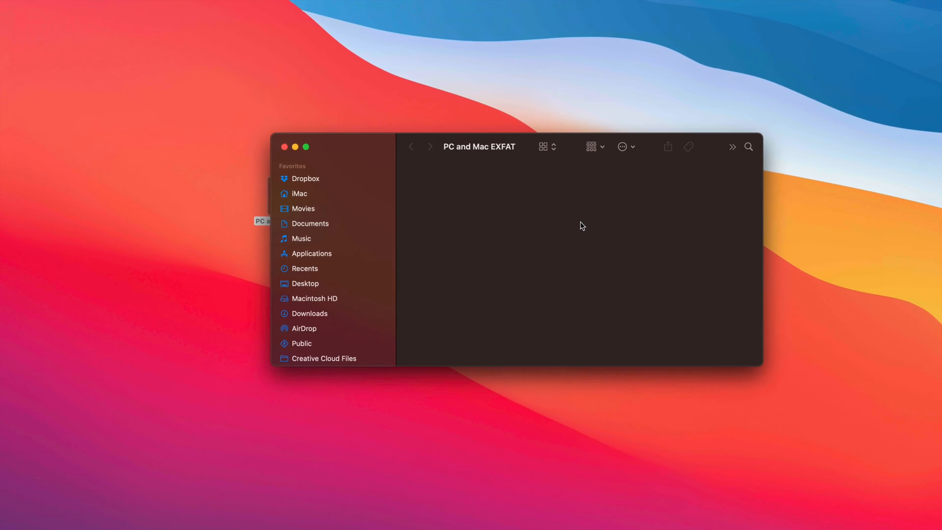
right_click(479, 215)
click(515, 222)
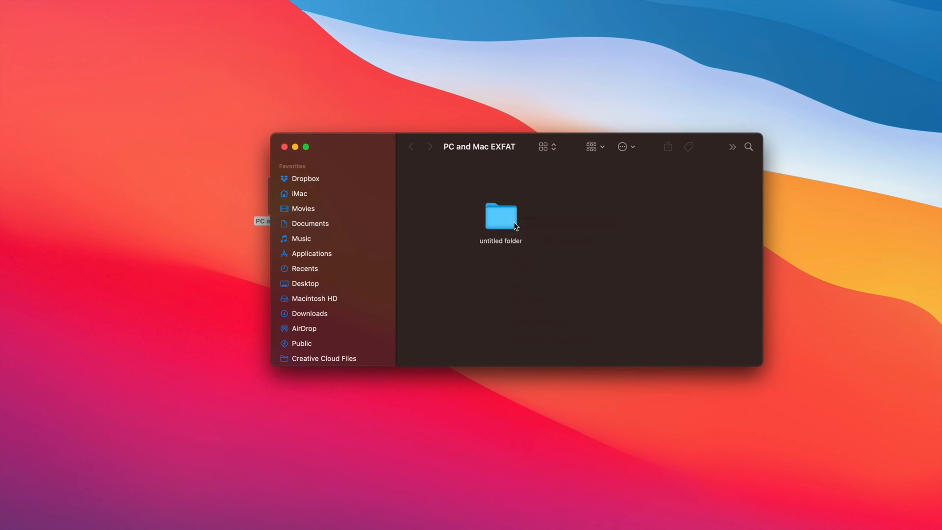
click(614, 251)
click(284, 147)
drag(293, 196, 490, 202)
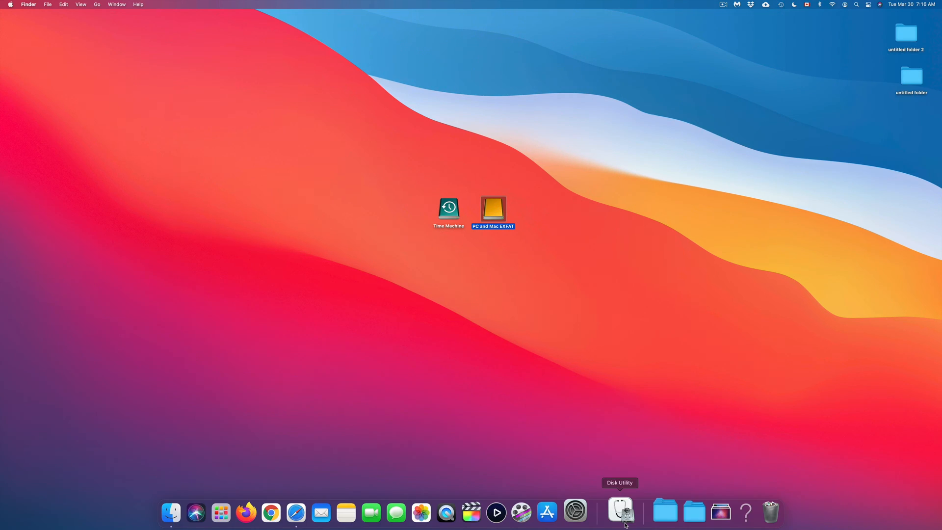
Open Disk Utility, collapse the Fusion Drive entry and examine the volumes listed under the external CT1000MX disk
click(627, 525)
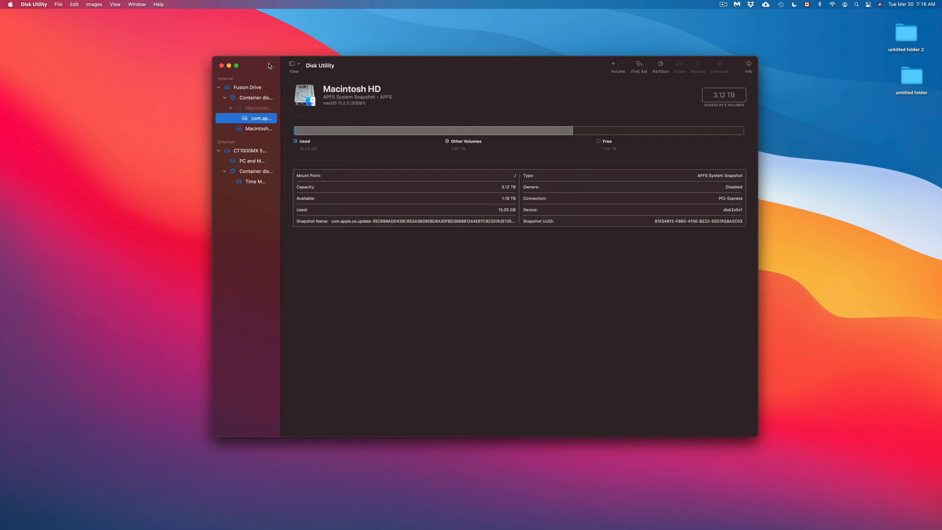
drag(269, 65, 309, 66)
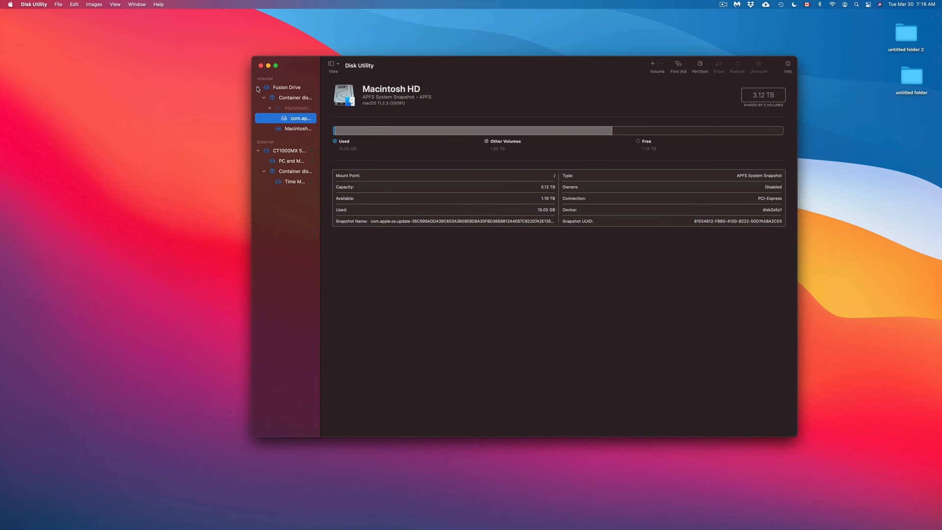
click(257, 88)
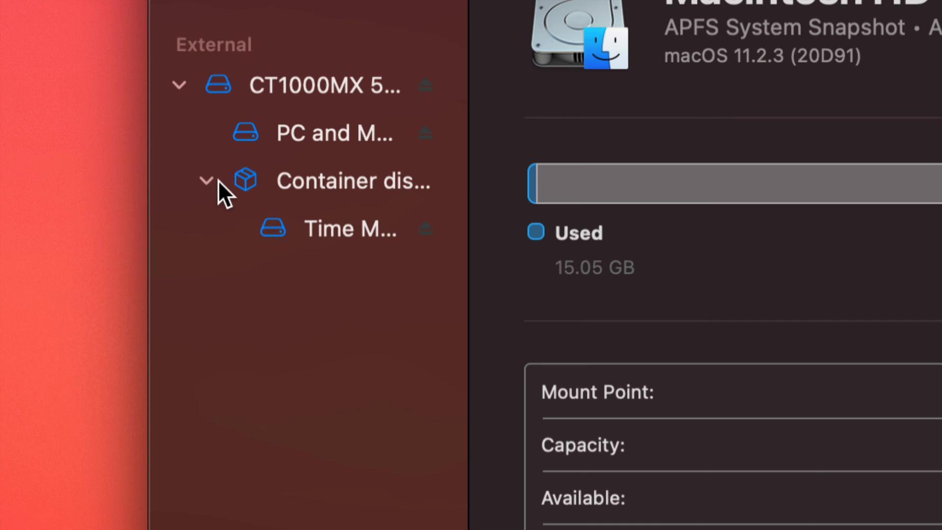
click(179, 85)
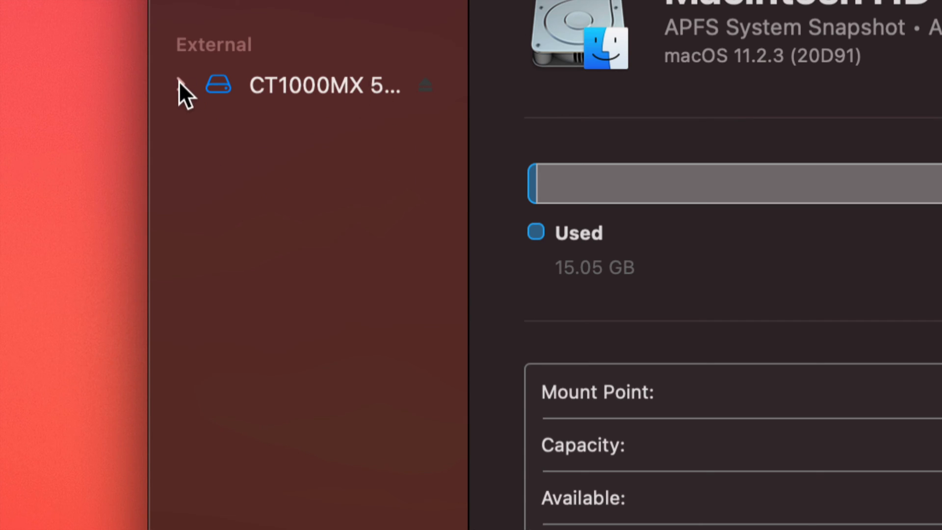
click(178, 84)
click(179, 84)
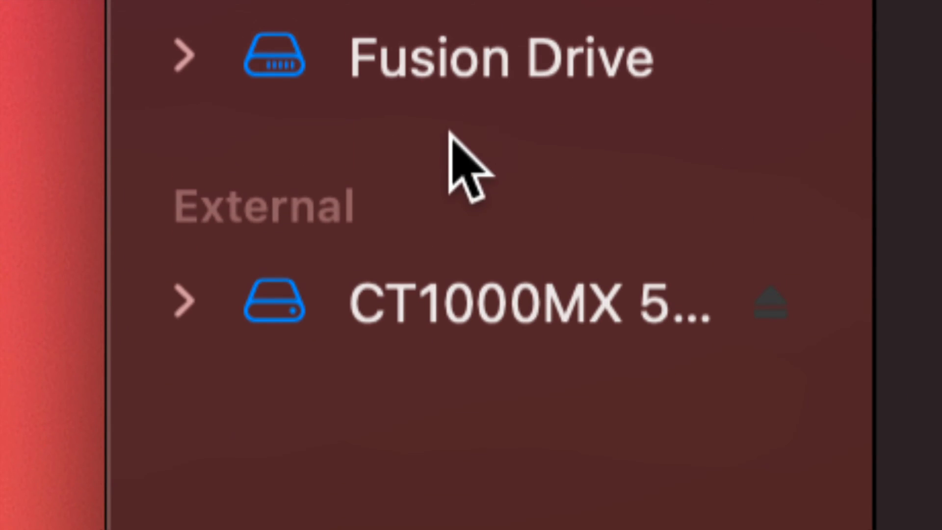
click(195, 293)
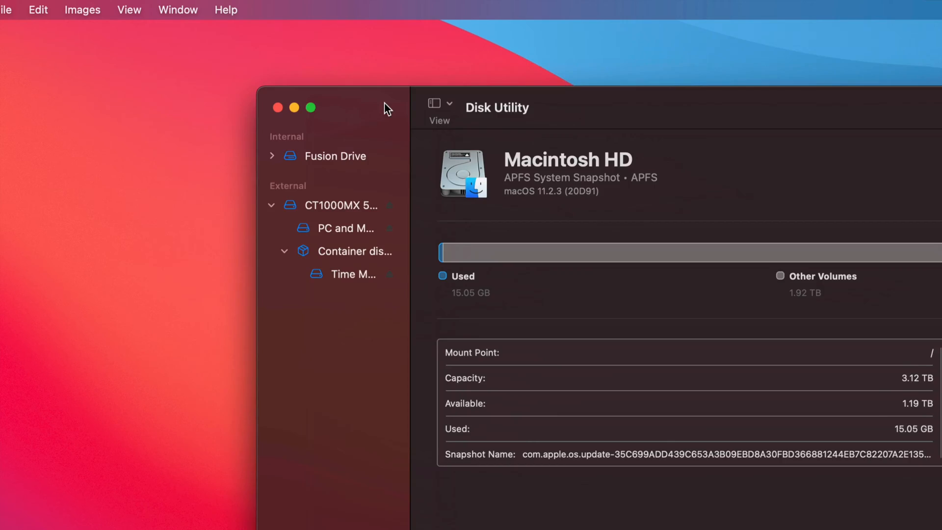
Reposition the Disk Utility window and compare the details of the PC and Mac EXFAT and Time Machine volumes
drag(387, 108, 257, 75)
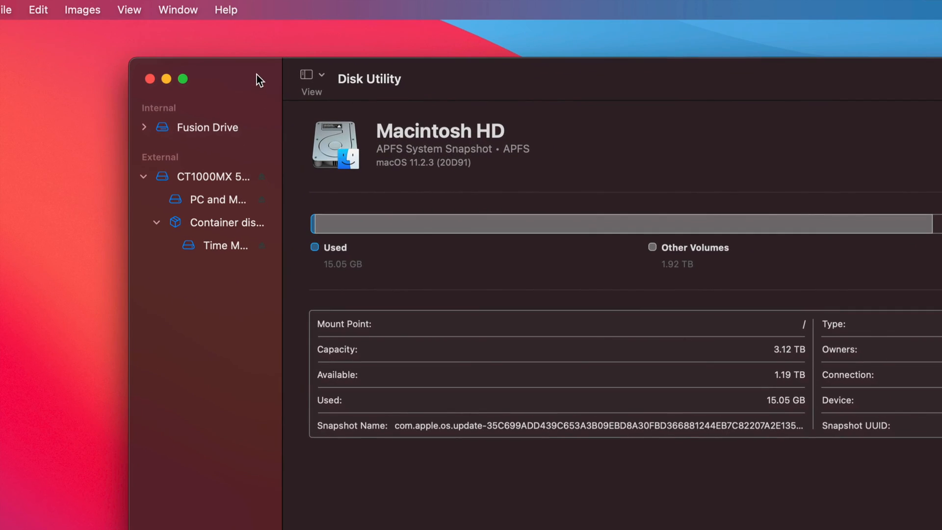
click(219, 201)
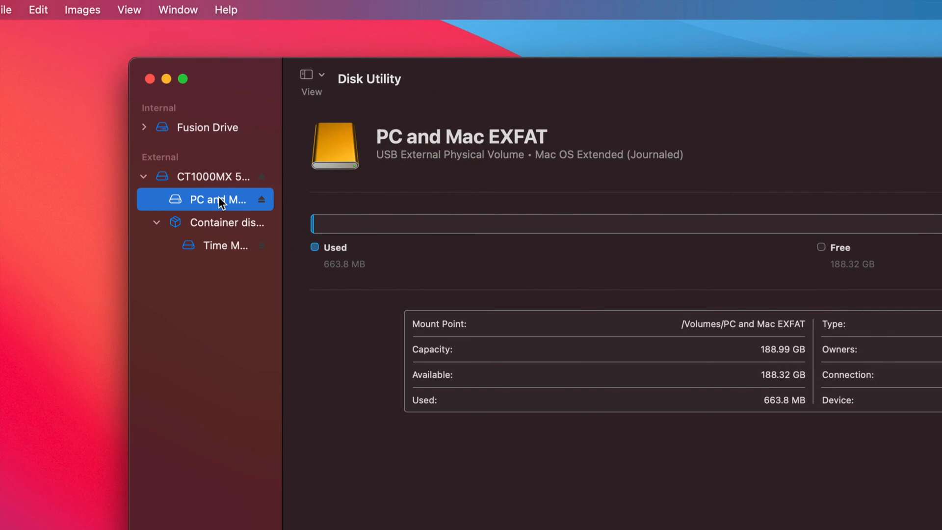
click(224, 245)
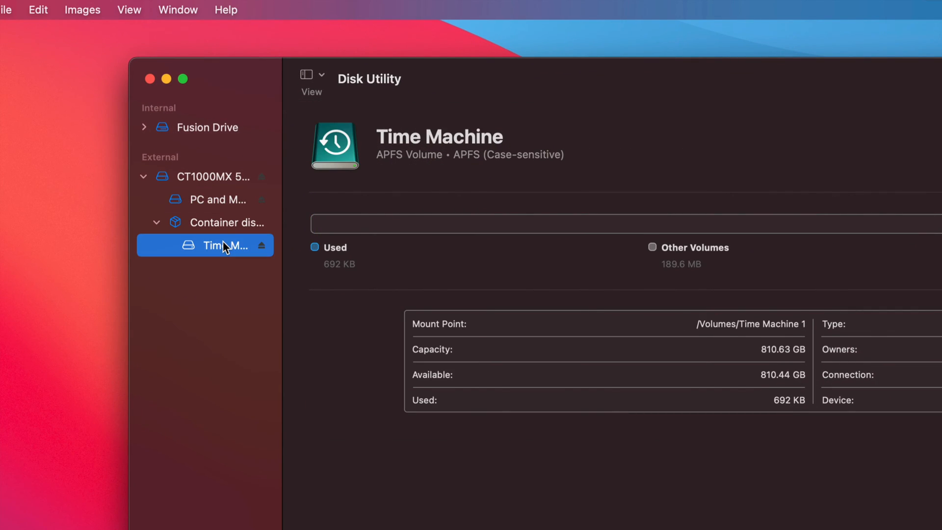
click(218, 200)
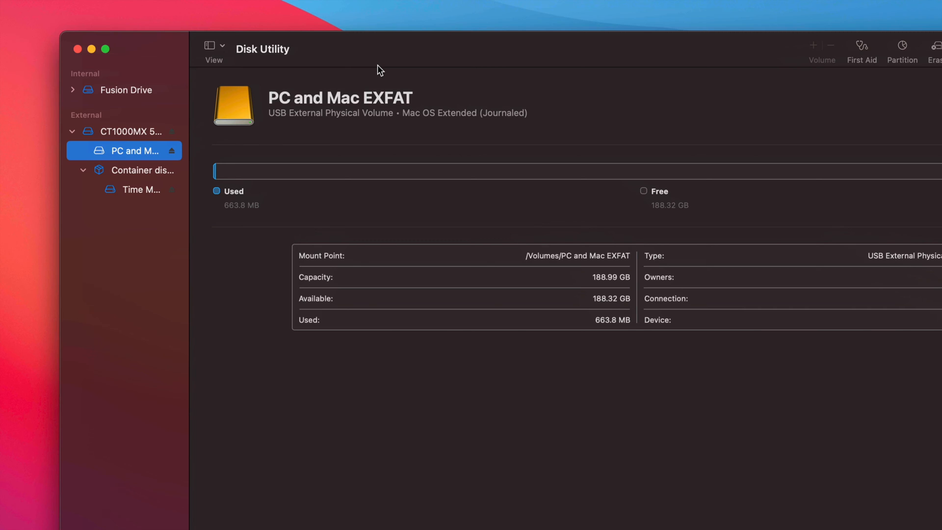
click(122, 191)
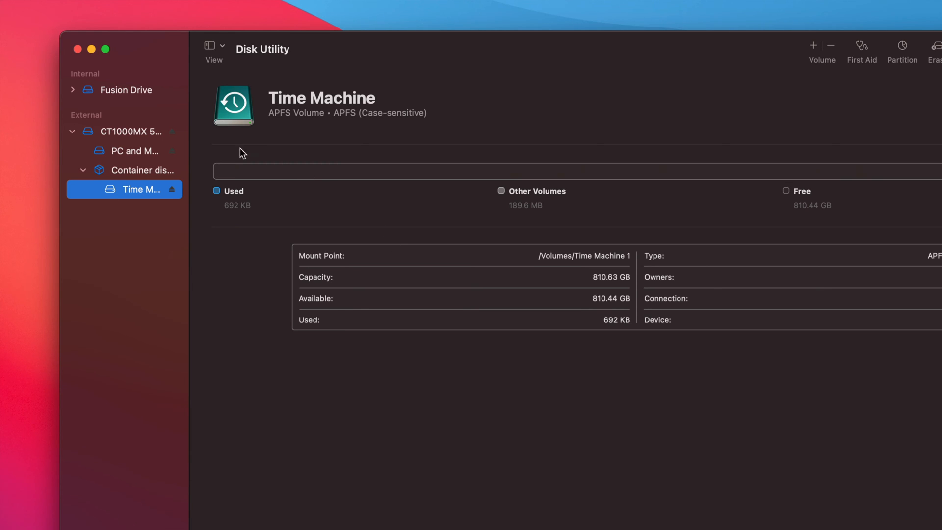
click(121, 153)
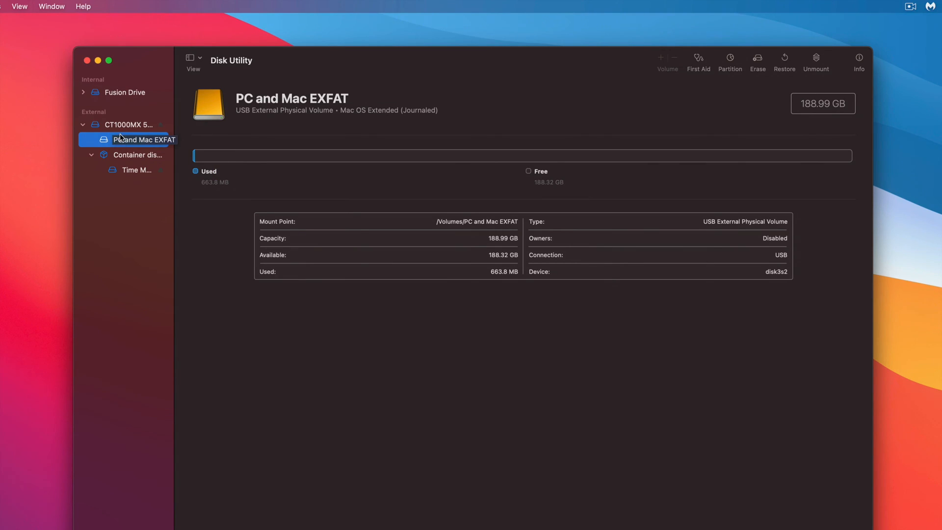
Examine both partitions in the partition layout of the CT1000MX 500SSD1 disk, cancel without changes and close Disk Utility
click(121, 125)
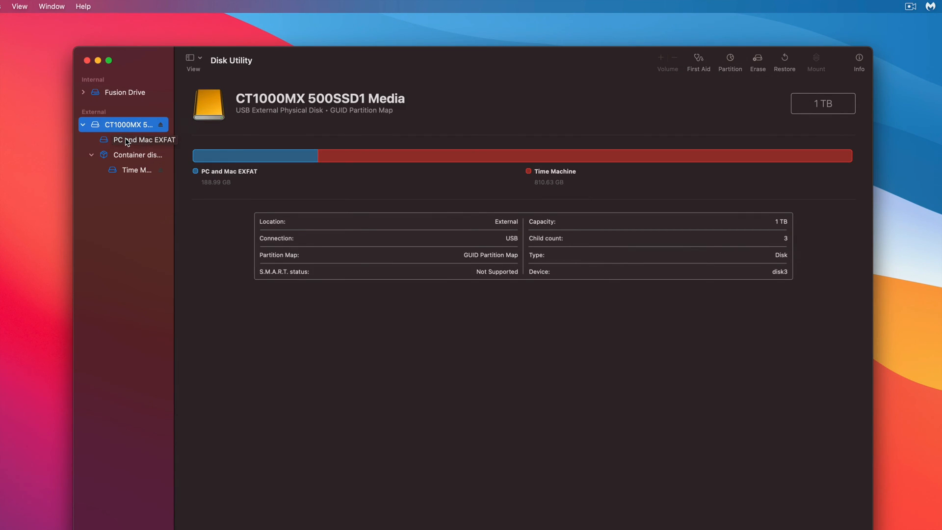
click(731, 58)
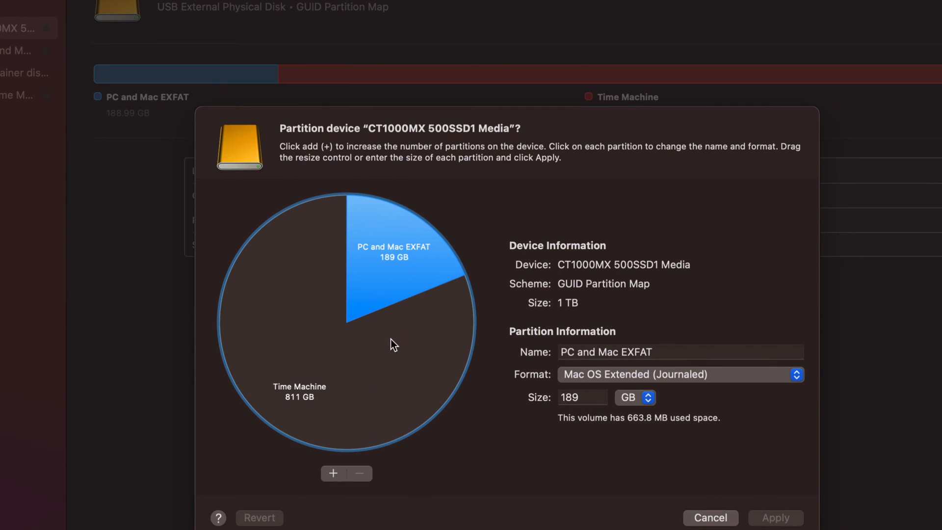
click(391, 385)
click(393, 273)
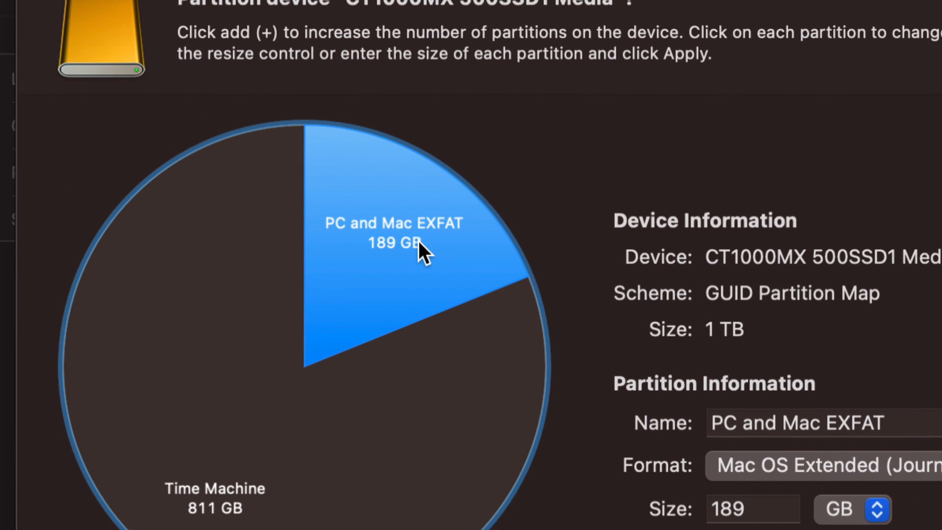
click(296, 500)
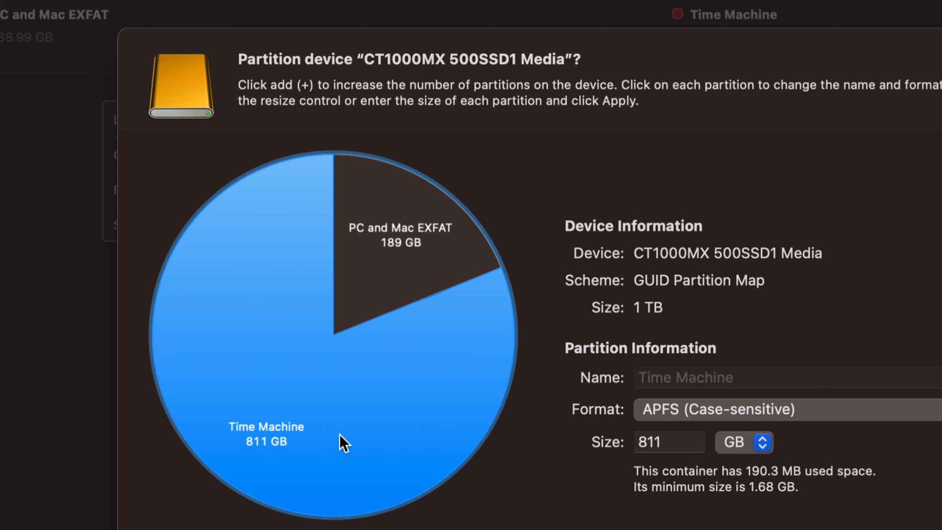
click(387, 272)
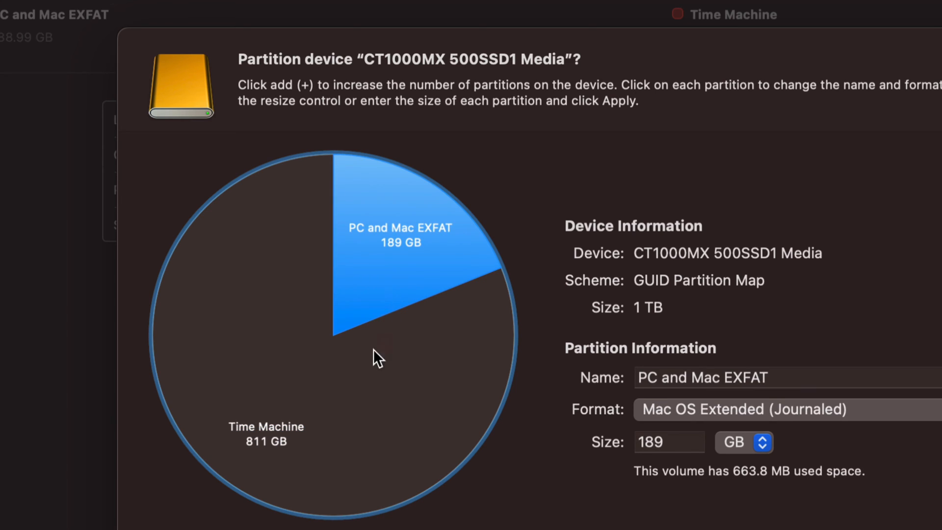
click(339, 408)
click(379, 296)
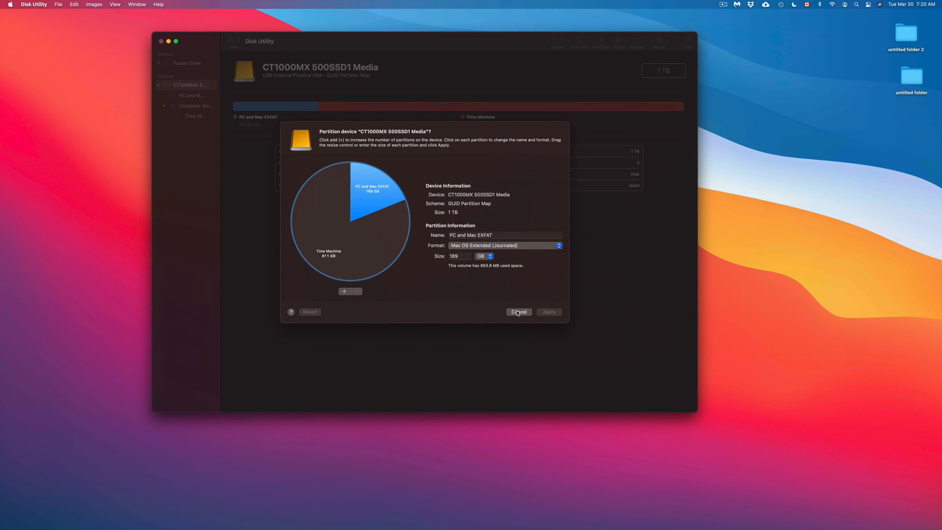
click(747, 450)
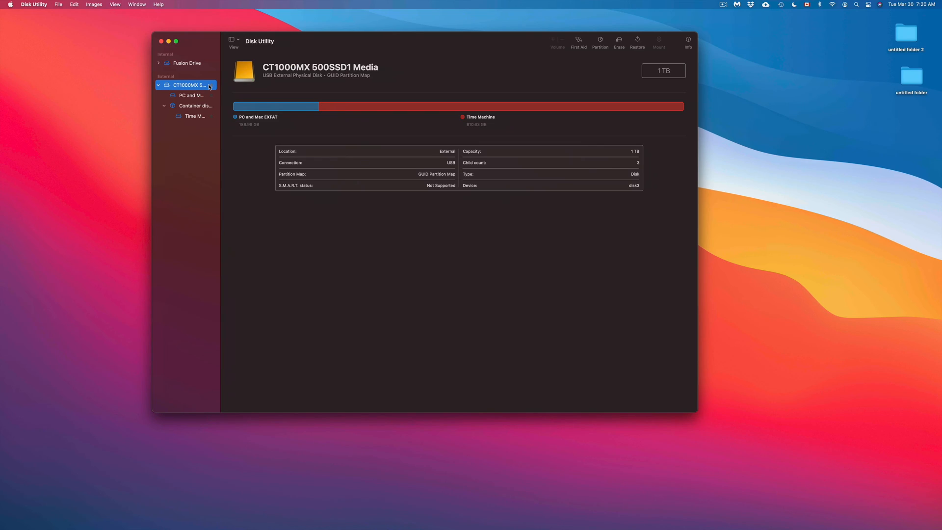
click(161, 43)
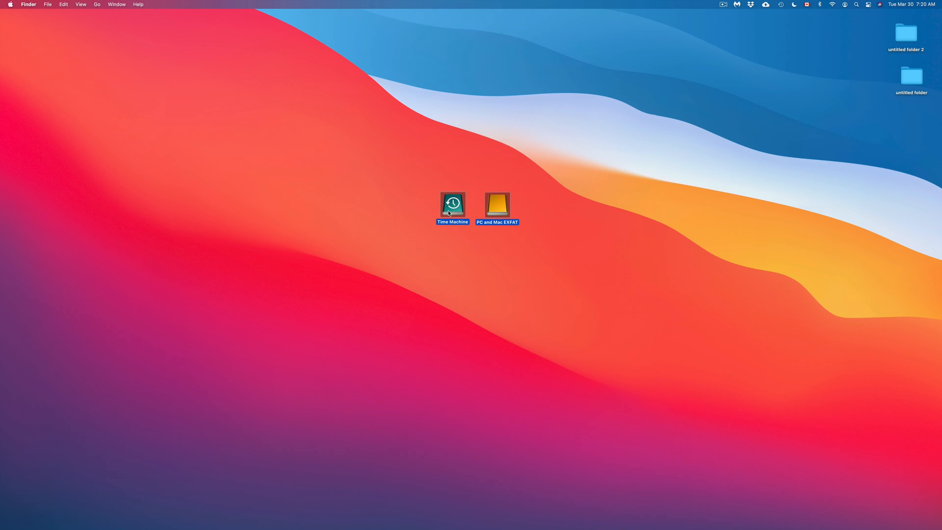
Move the Time Machine and PC and Mac EXFAT icons together on the desktop and eject both volumes
drag(449, 213, 521, 225)
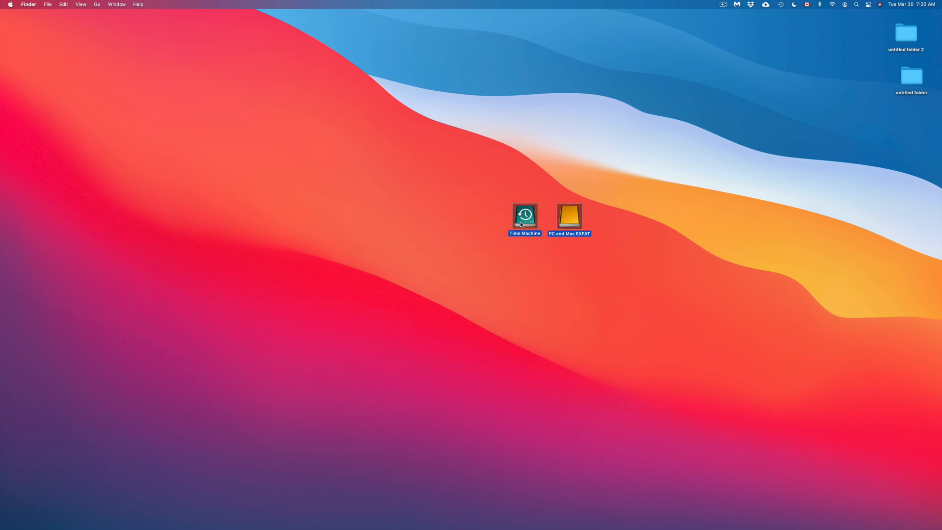
click(585, 295)
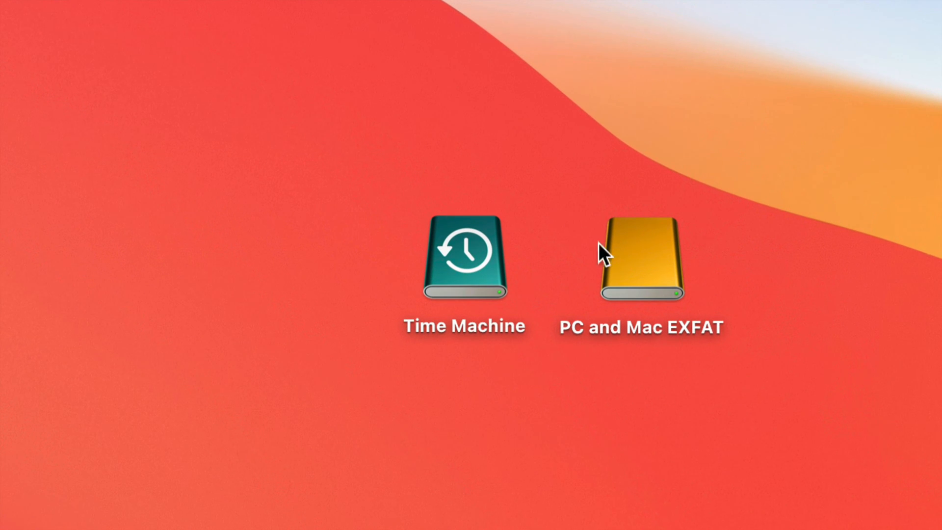
right_click(624, 261)
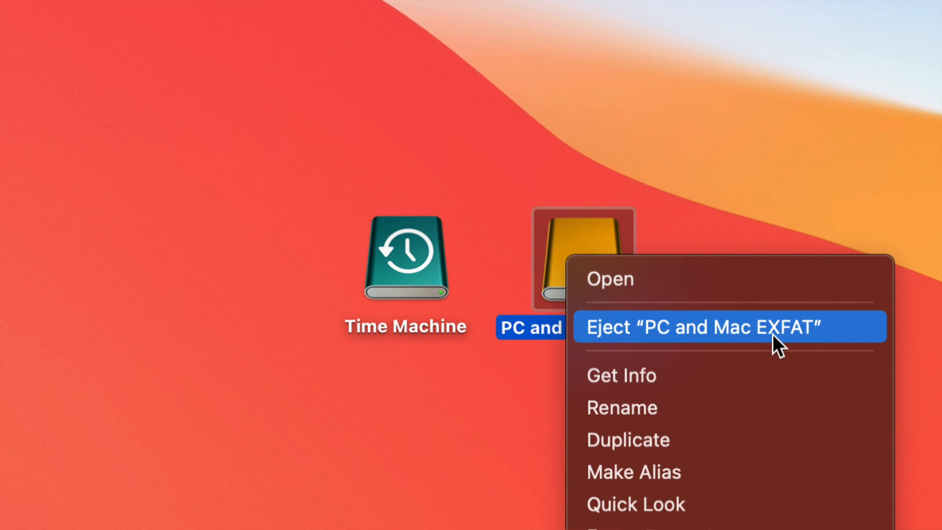
key(alt)
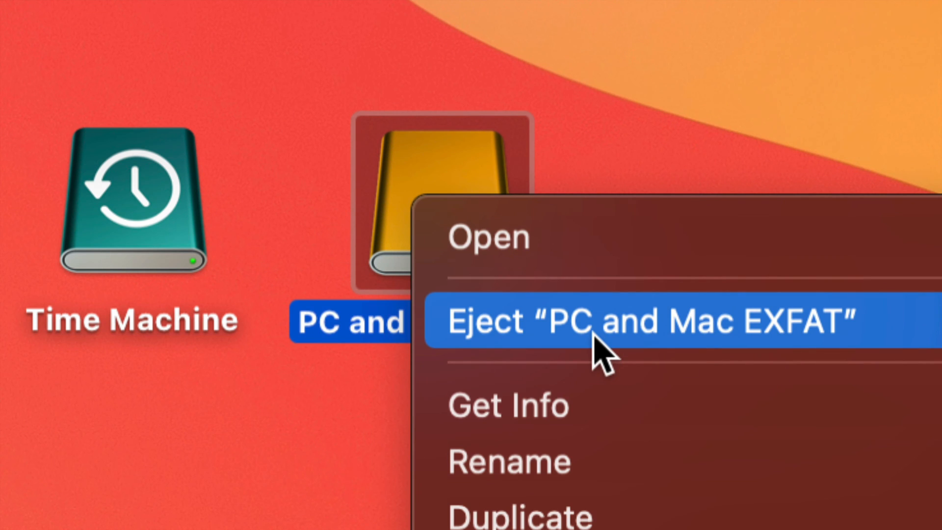
click(592, 333)
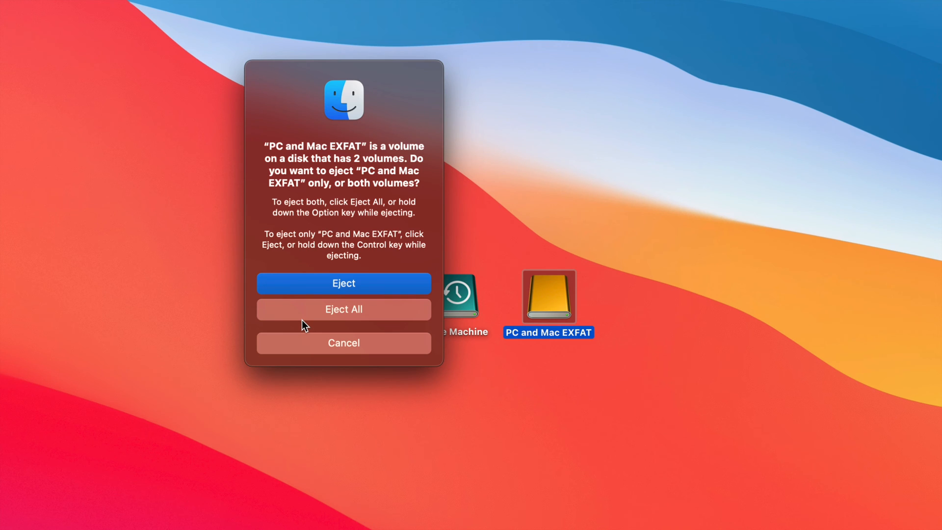
click(338, 310)
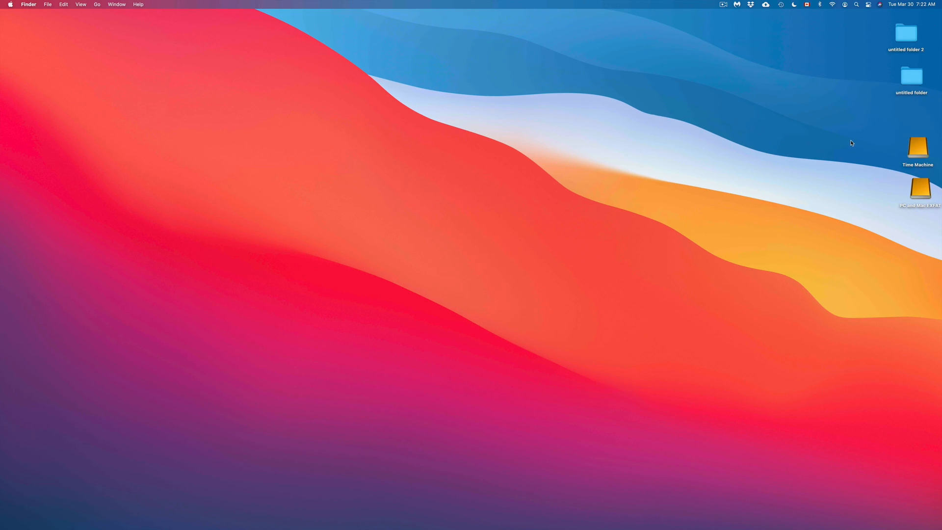
Move the remounted Time Machine and PC and Mac EXFAT drives to the middle of the desktop and place them side by side
drag(852, 143, 938, 212)
drag(918, 153, 634, 158)
click(678, 154)
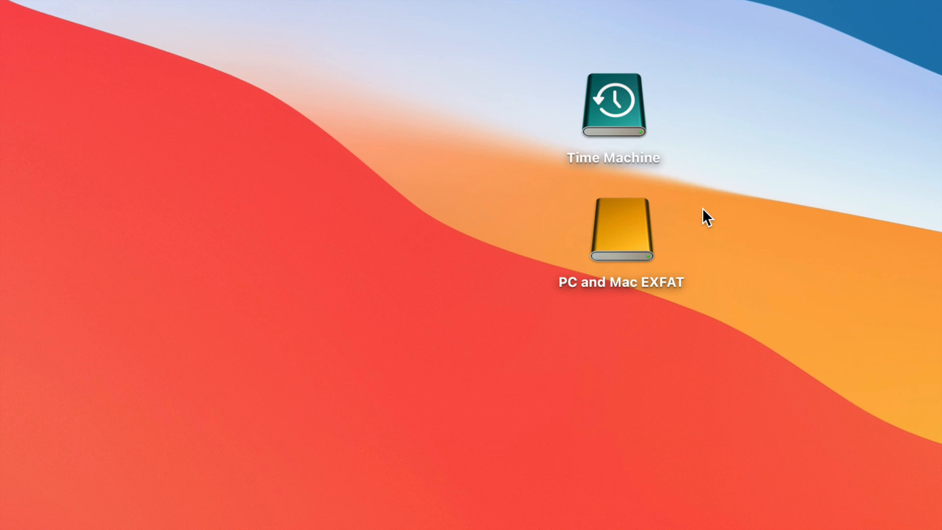
drag(627, 122, 345, 360)
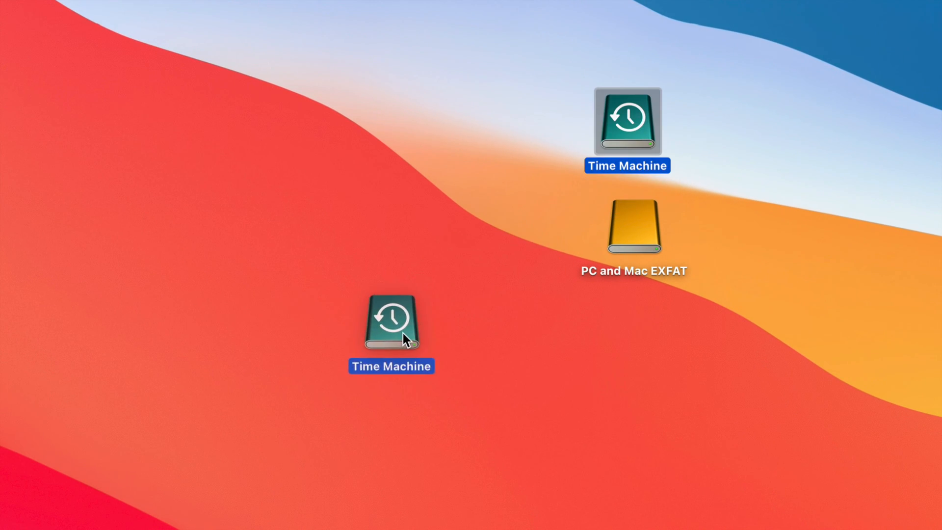
drag(403, 333, 403, 332)
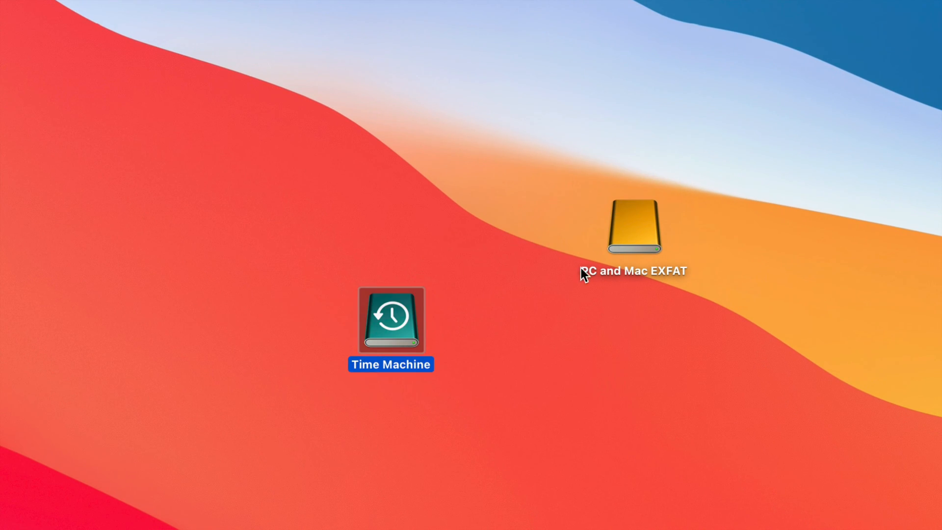
drag(637, 236, 508, 328)
click(437, 326)
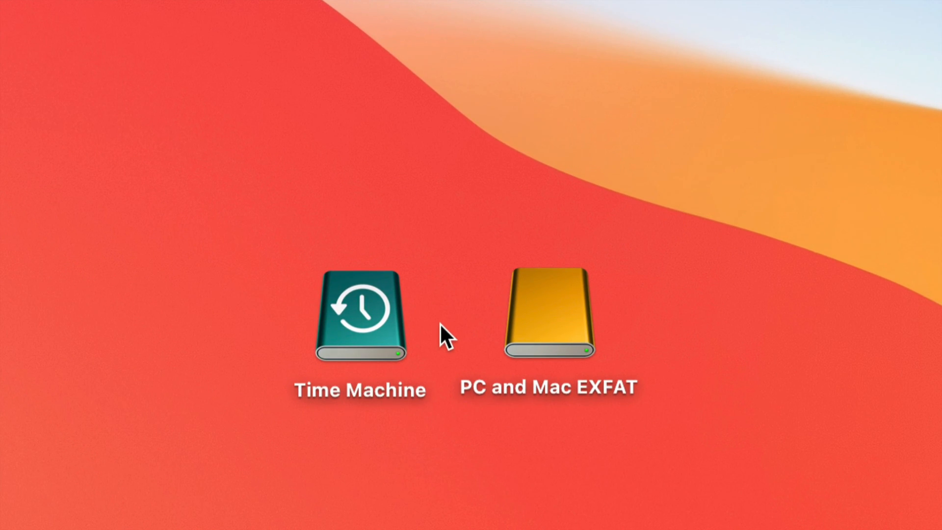
drag(530, 332, 604, 307)
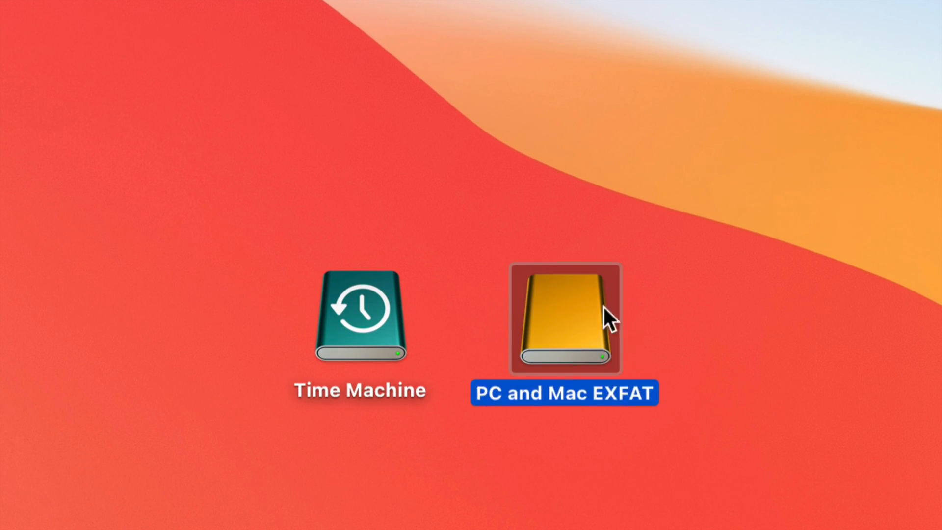
click(354, 324)
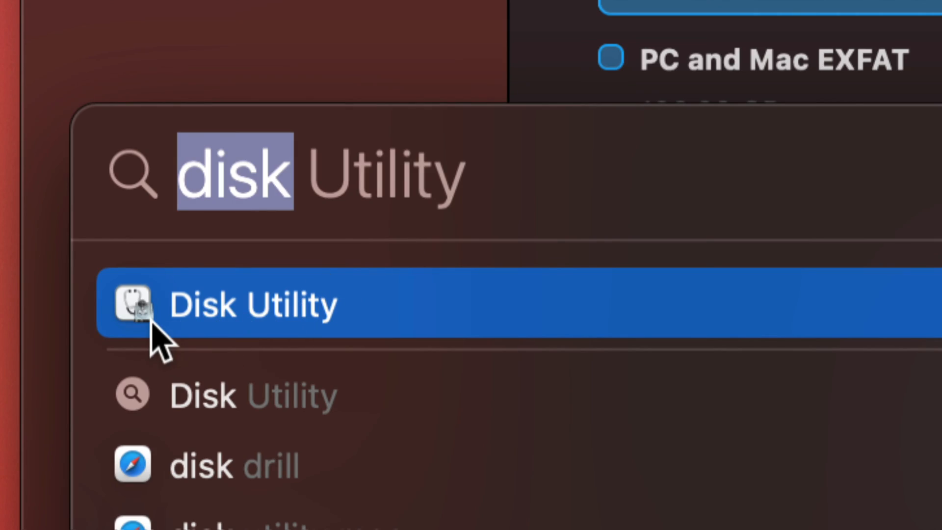
Open Disk Utility from a search for "disk" and set it to show all devices
click(150, 320)
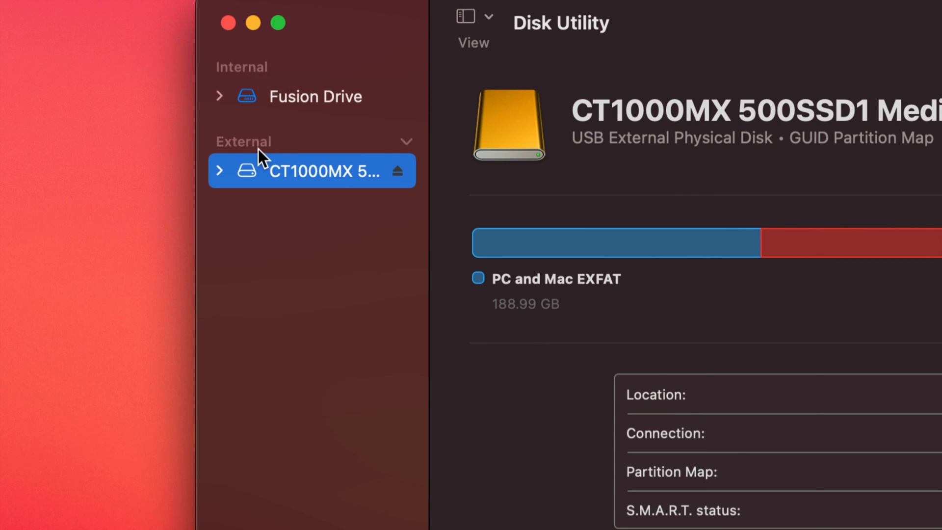
click(487, 15)
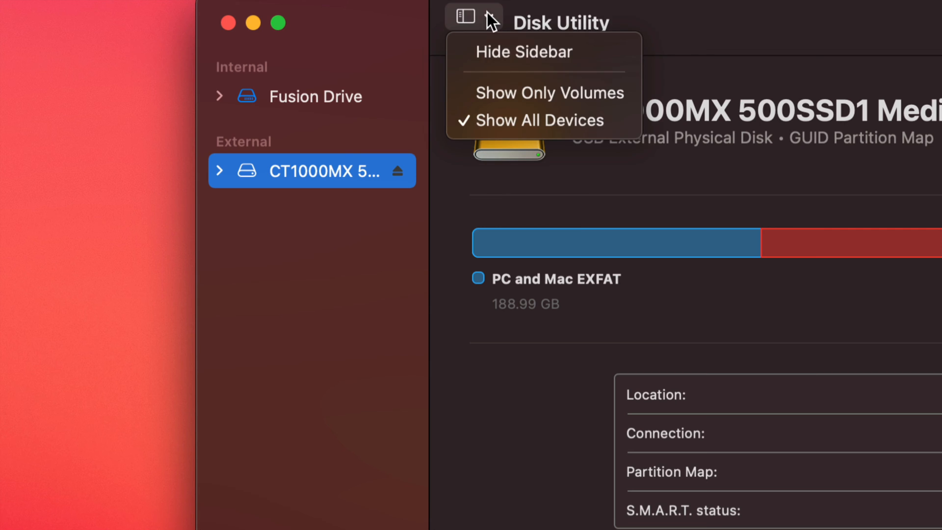
click(578, 123)
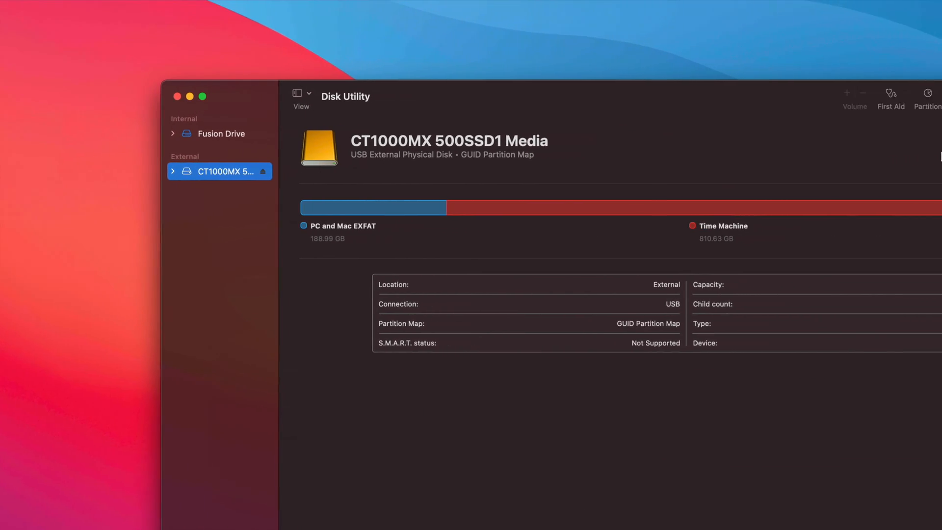
Erase the CT1000MX 500SSD1 disk as Untitled with Mac OS Extended (Journaled) format and GUID Partition Map, and check its volume list
click(810, 97)
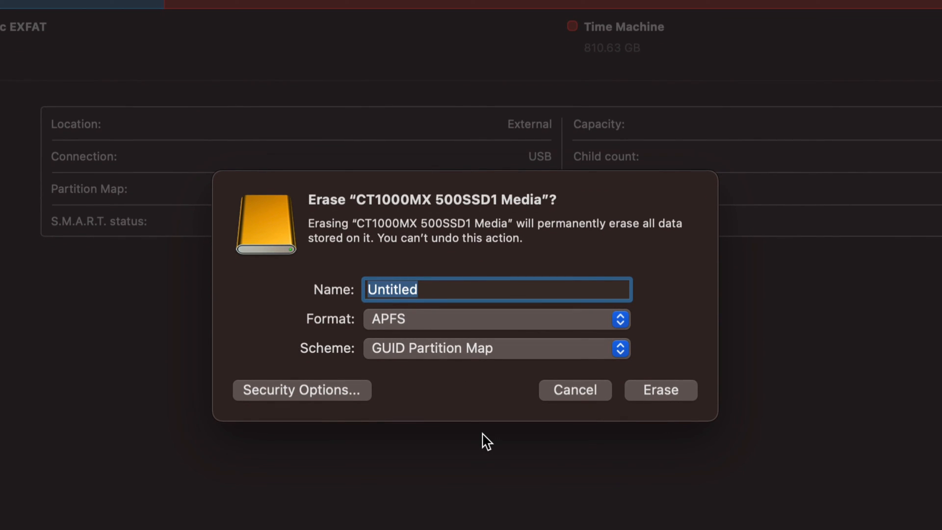
click(604, 319)
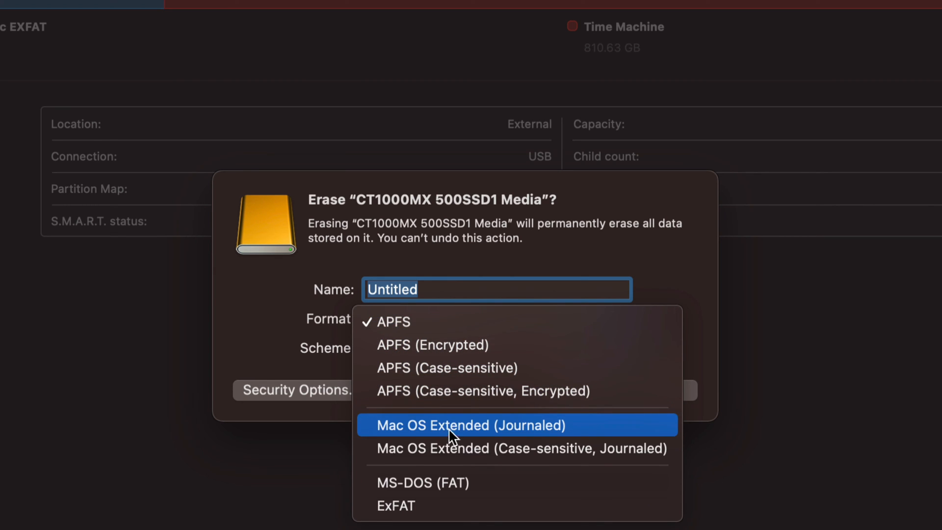
click(470, 428)
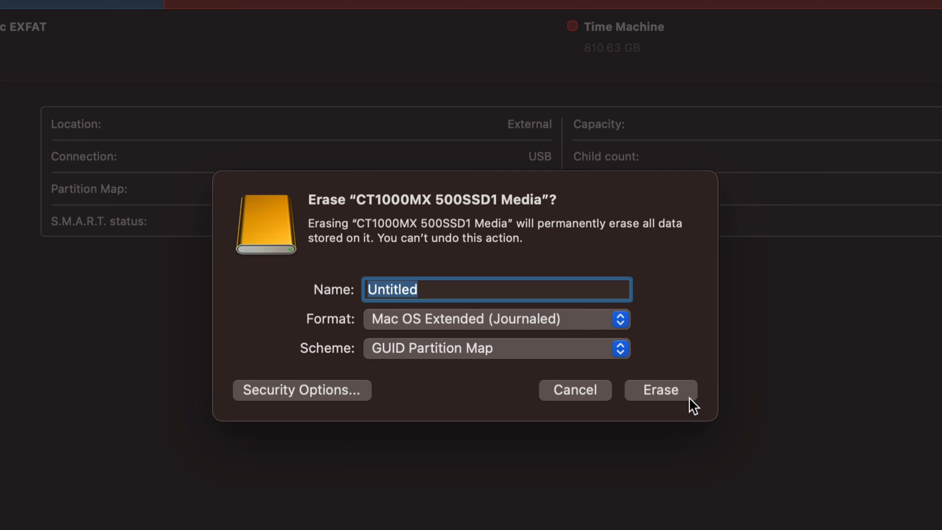
click(665, 390)
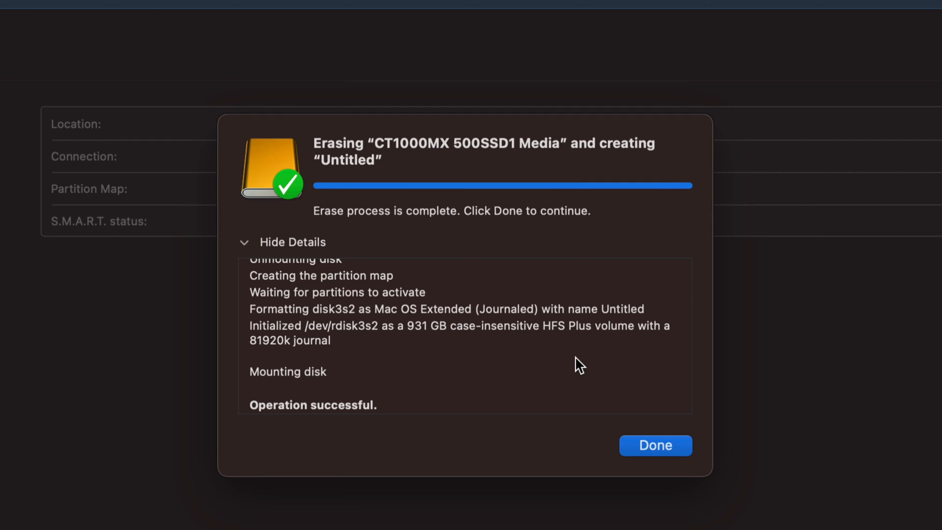
click(670, 449)
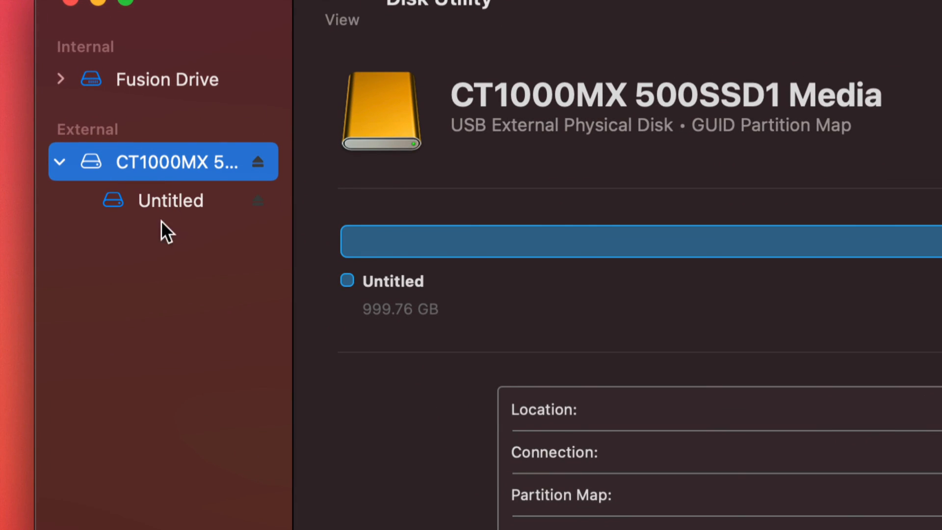
click(62, 162)
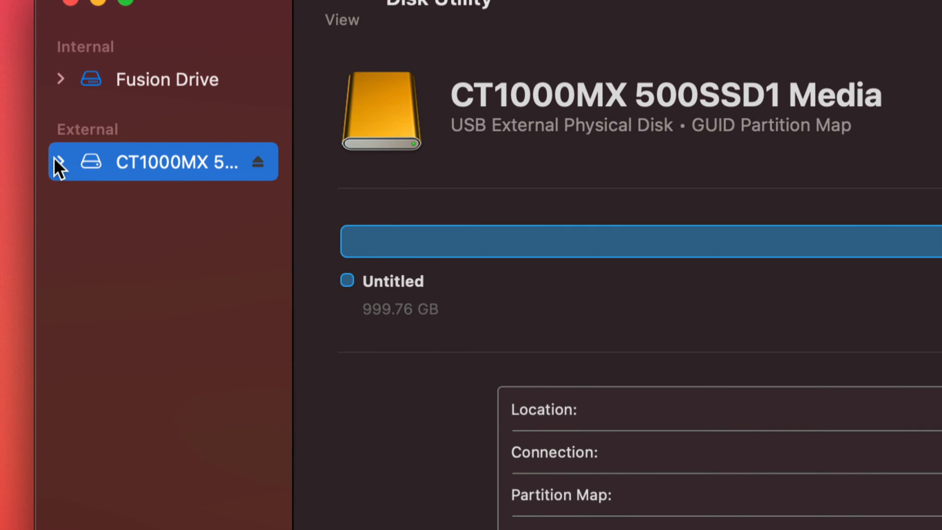
click(63, 161)
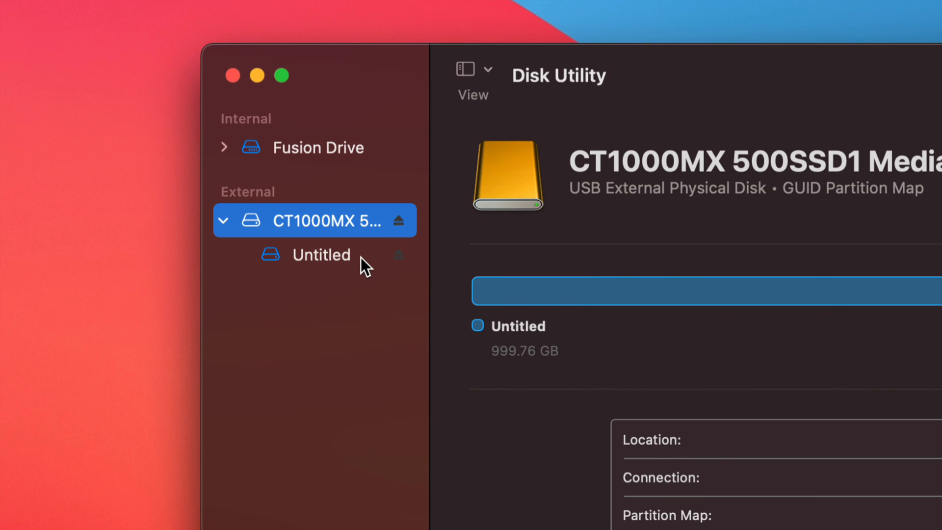
Start partitioning the CT1000MX 500SSD1 disk and add two partitions to divide it into three equal parts
click(326, 256)
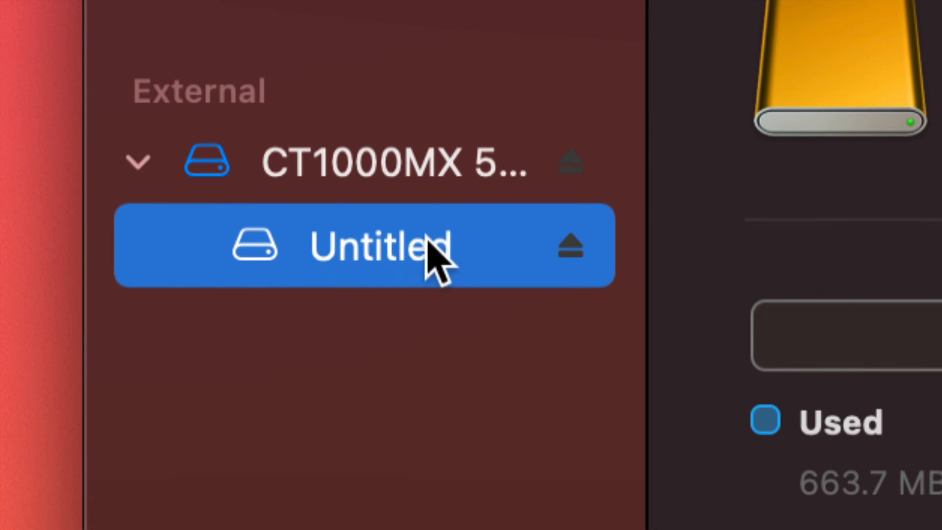
click(348, 176)
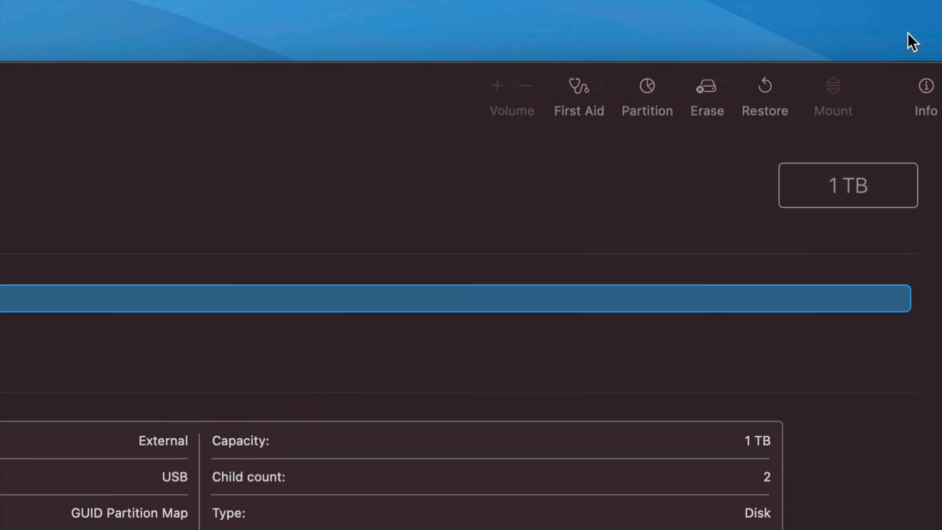
click(645, 79)
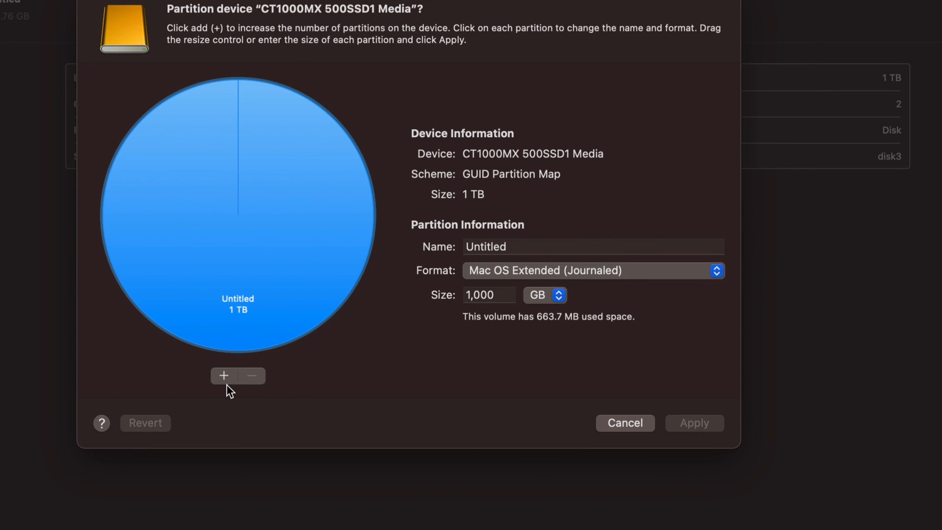
click(223, 377)
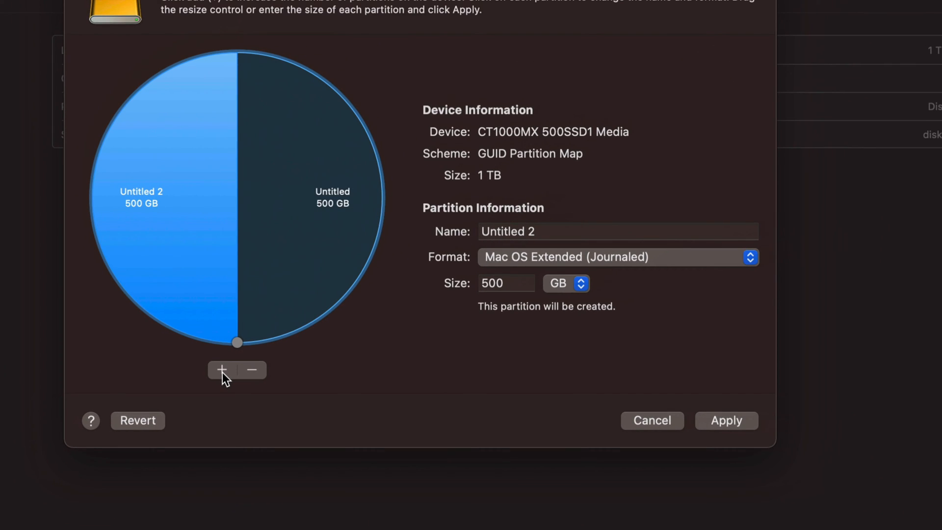
click(222, 371)
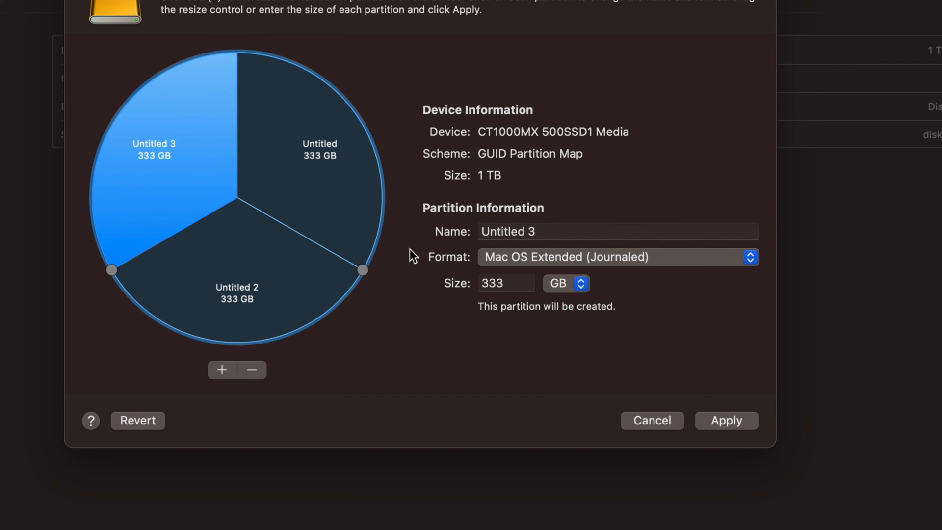
Resize the three partitions to about 342 GB for Untitled, 376 GB for Untitled 2 and 282 GB for Untitled 3
drag(364, 271, 354, 92)
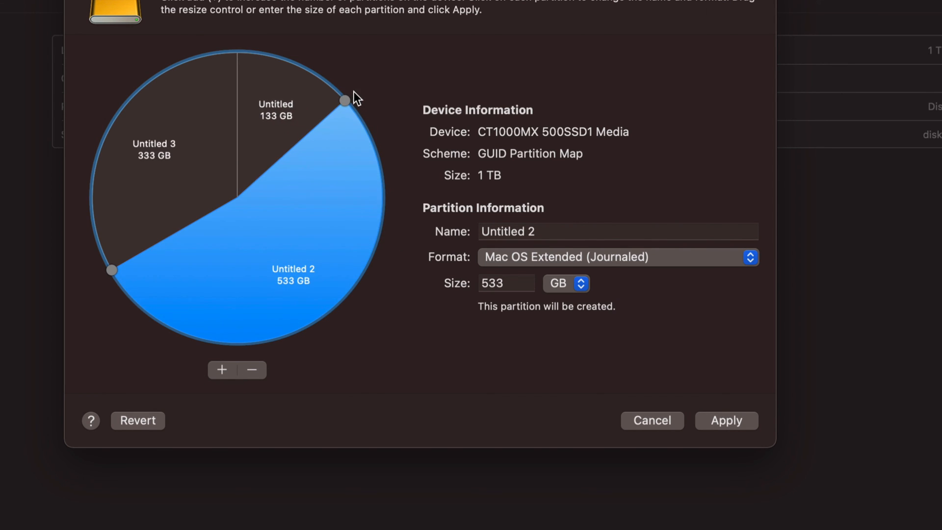
drag(108, 271, 334, 305)
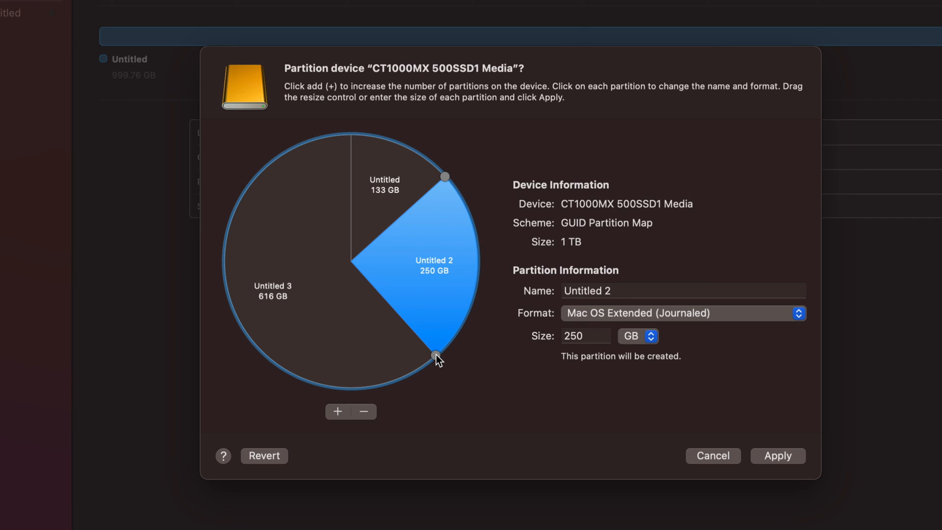
drag(437, 355, 238, 197)
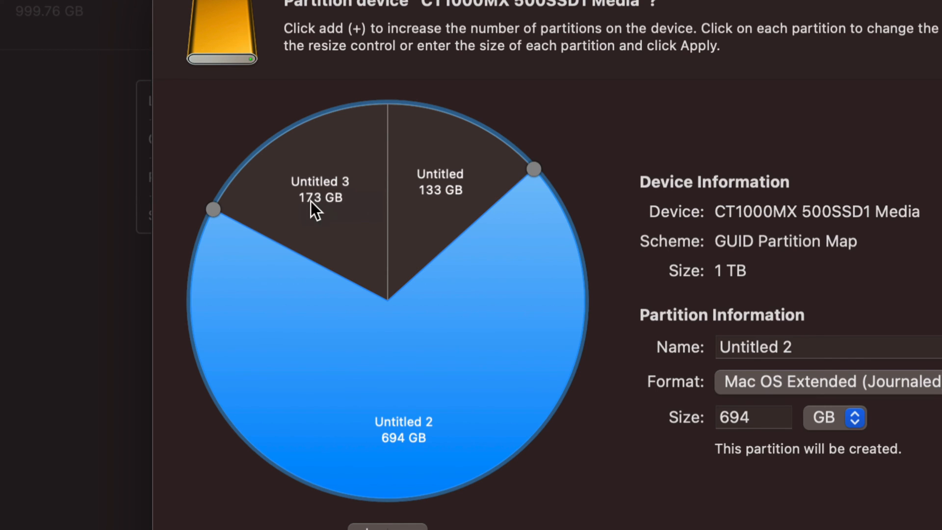
drag(212, 208, 193, 341)
drag(534, 168, 495, 371)
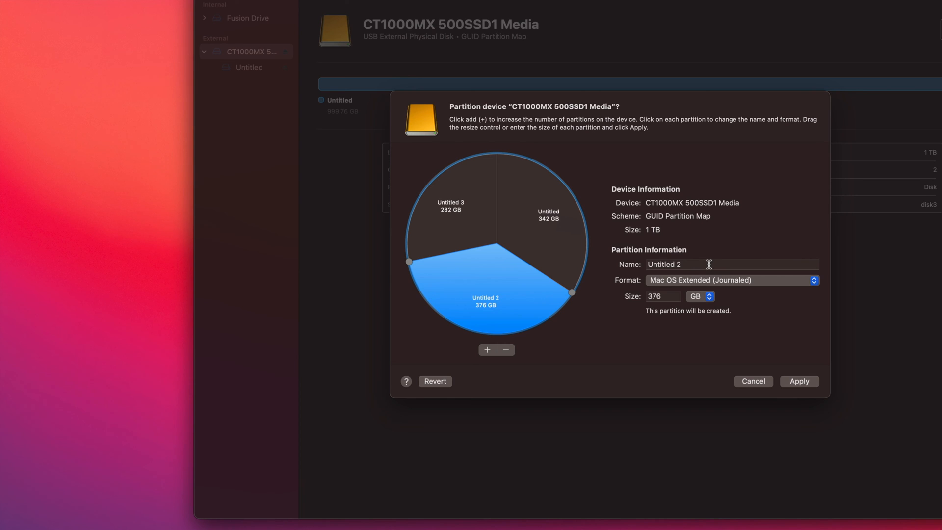
Name the Untitled 2 partition "mac", and name the Untitled partition "pc and mac" with the ExFAT format
click(923, 326)
text(mac)
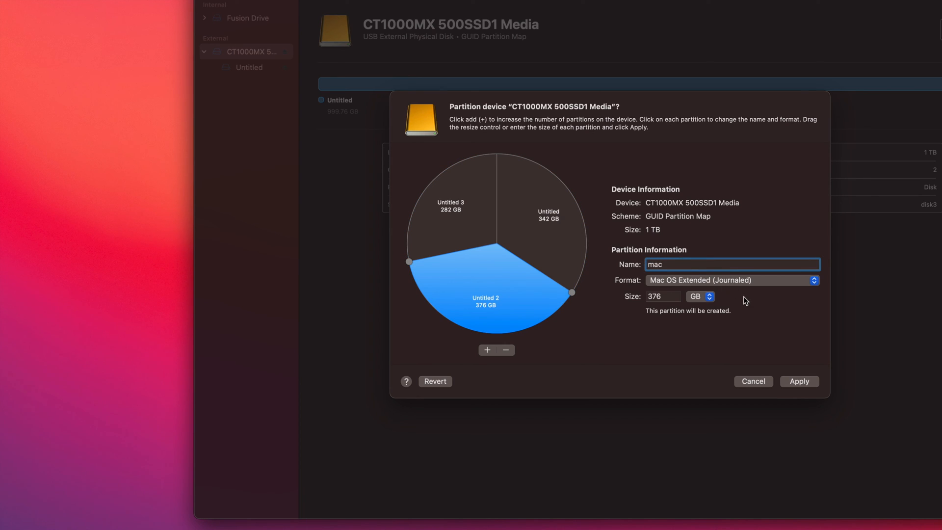
click(557, 209)
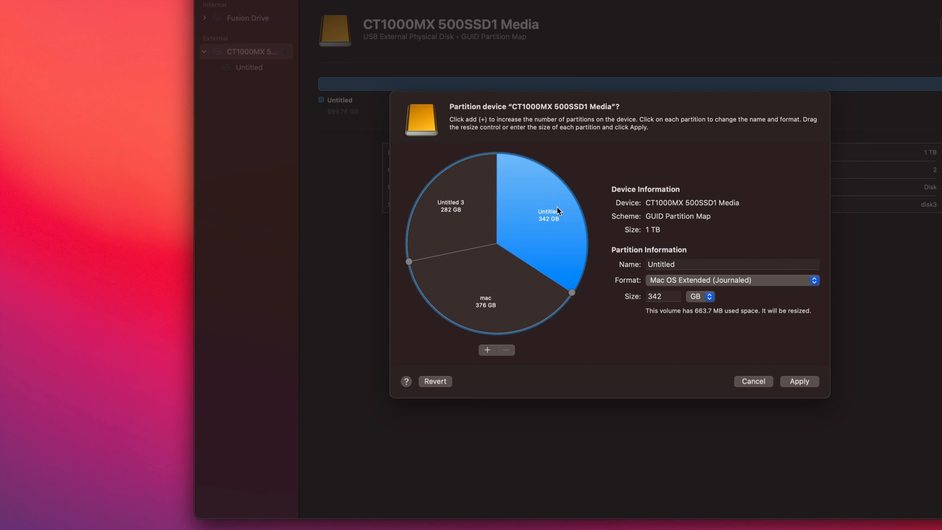
key(Tab)
text(p)
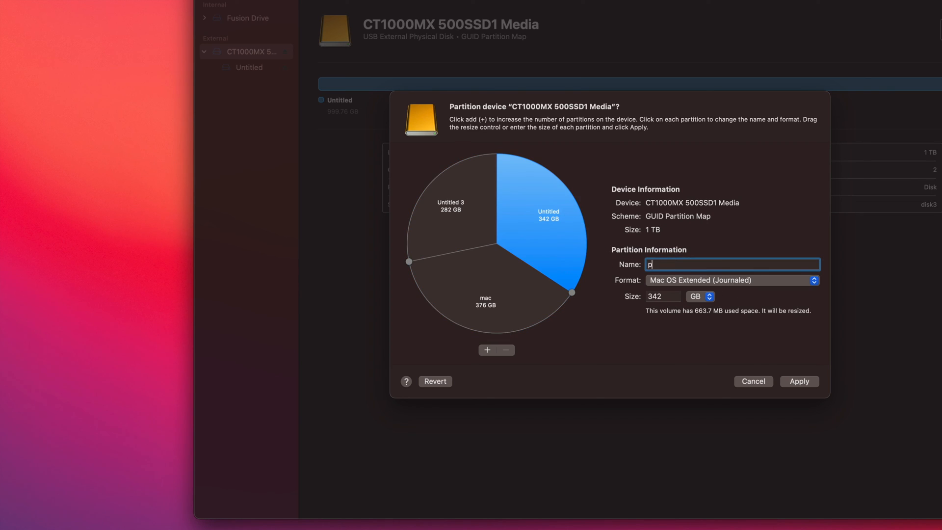
text(c and mac)
click(732, 283)
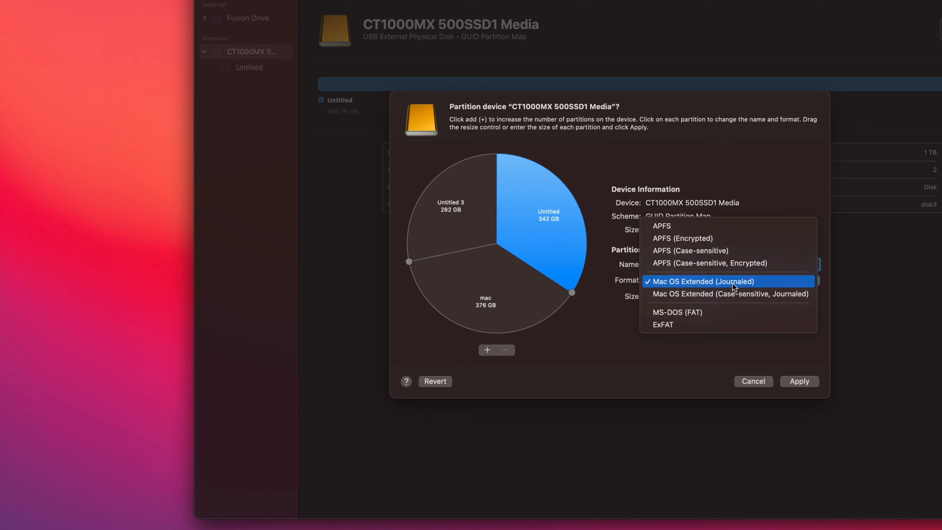
click(704, 326)
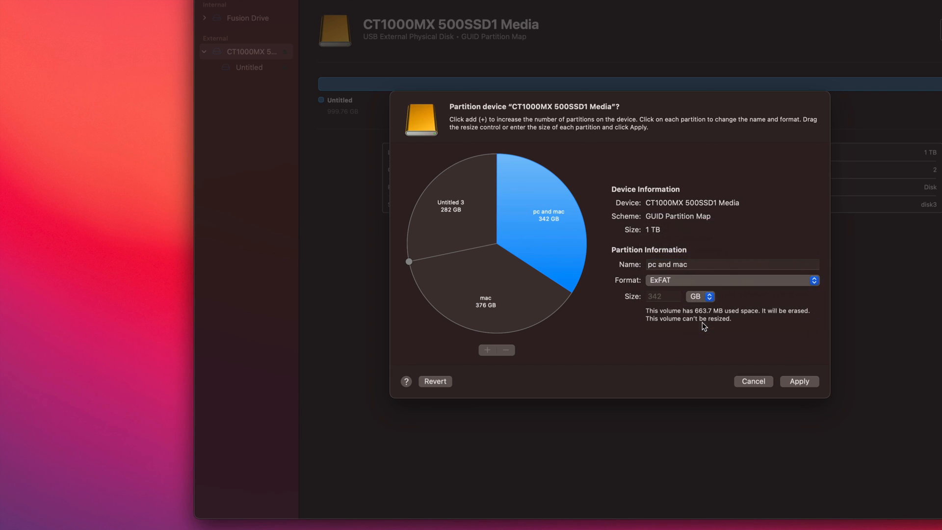
Name the Untitled 3 partition "time machine" and apply the partitioning to the disk
click(444, 211)
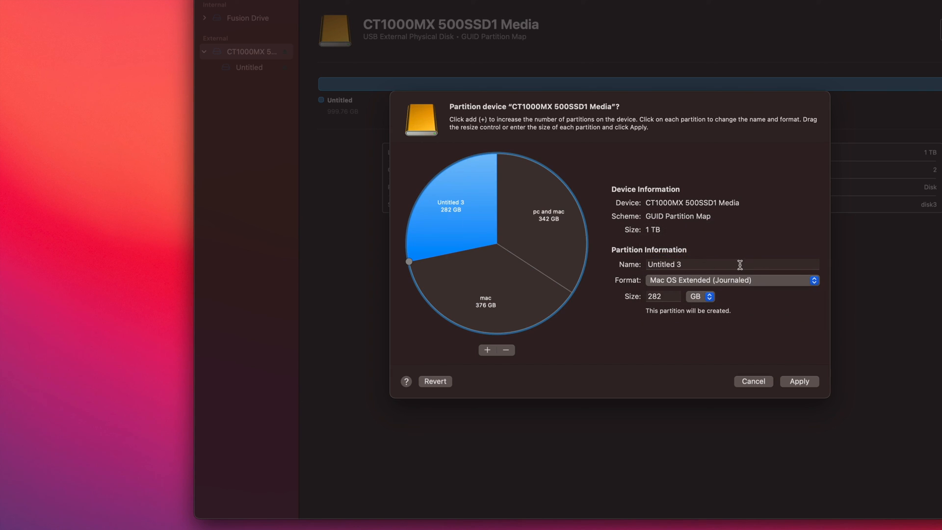
click(714, 265)
text(time machine)
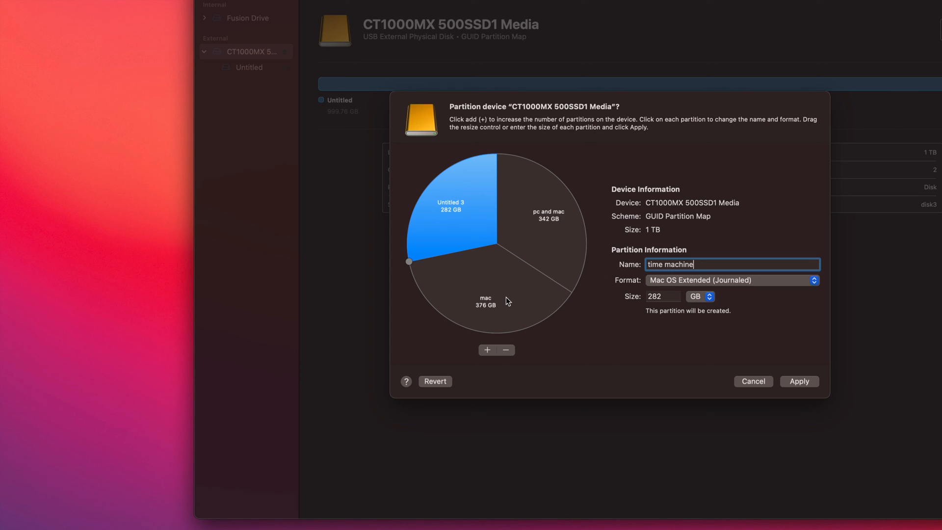
click(806, 381)
click(650, 342)
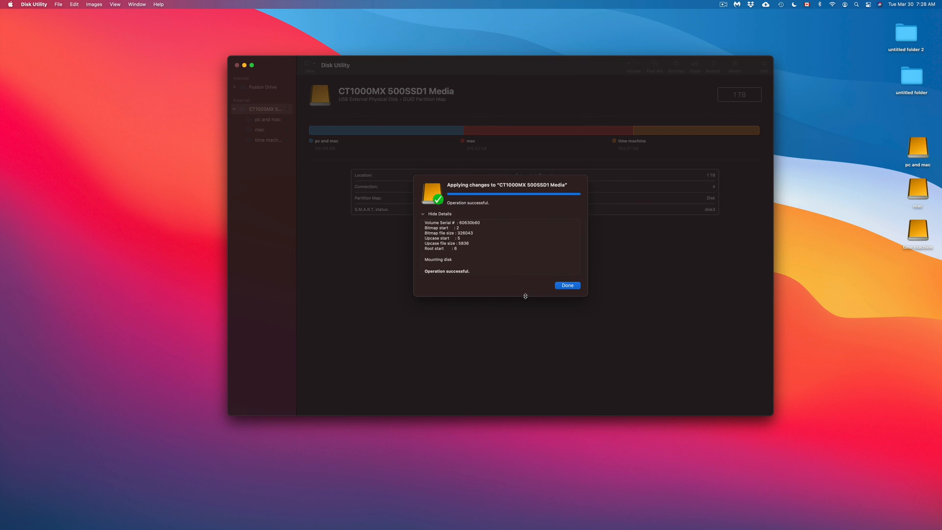
click(572, 286)
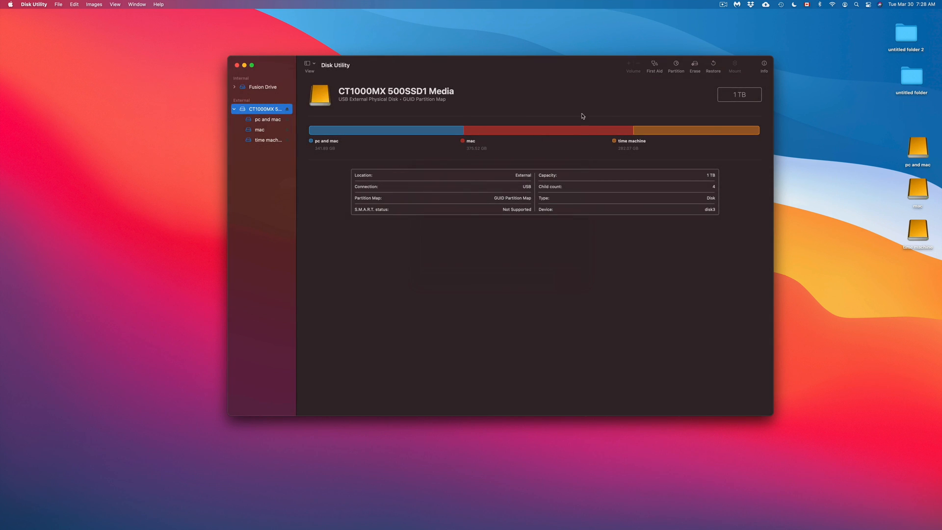
Move the pc and mac, mac and time machine drive icons together slightly inward on the desktop, then deselect them
drag(885, 139, 915, 270)
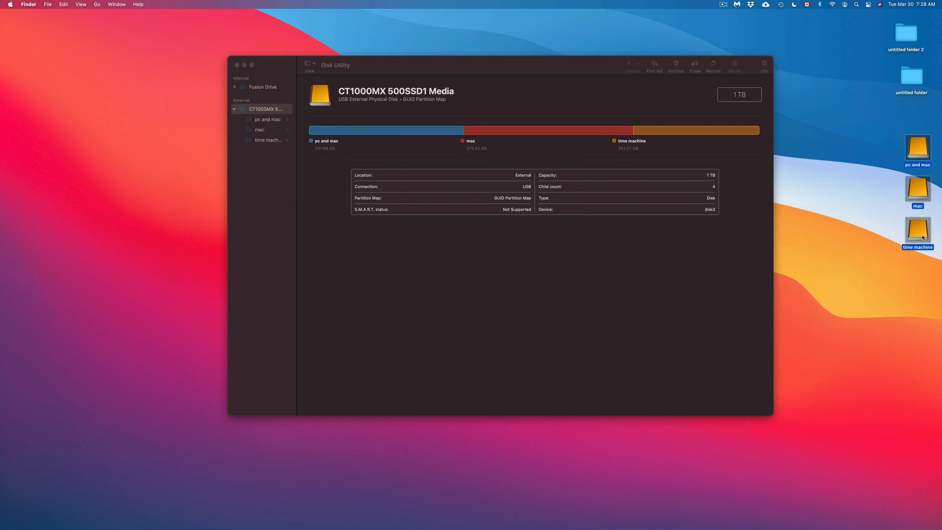
drag(922, 237, 862, 237)
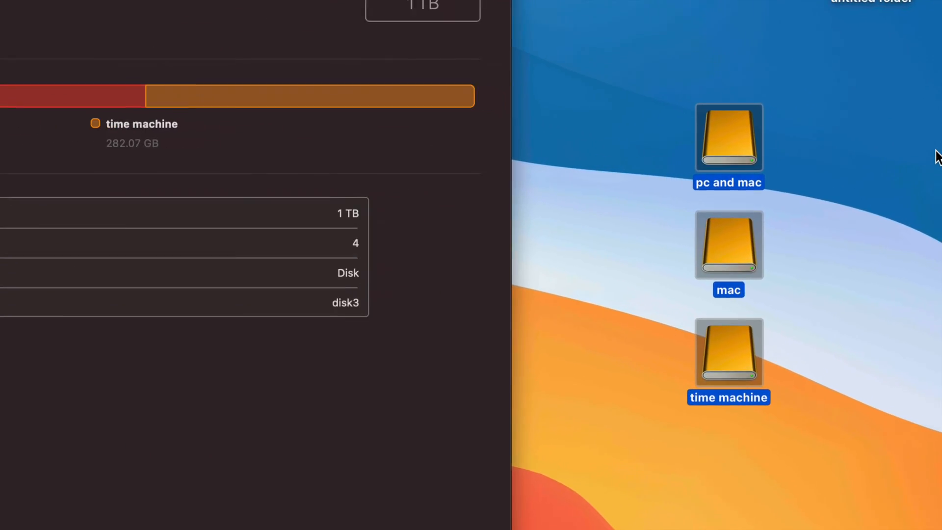
click(862, 159)
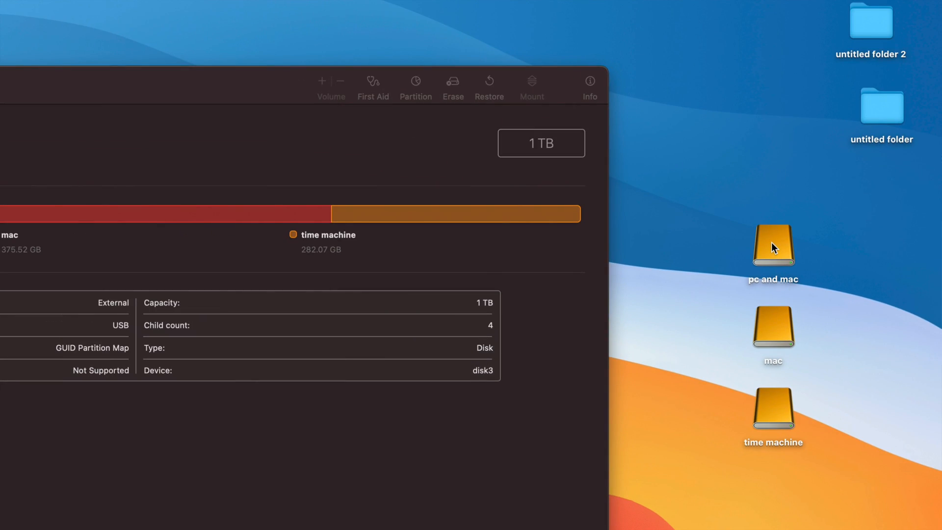
Open the pc and mac and mac drives and copy the desktop's untitled folder into the mac drive
double_click(771, 242)
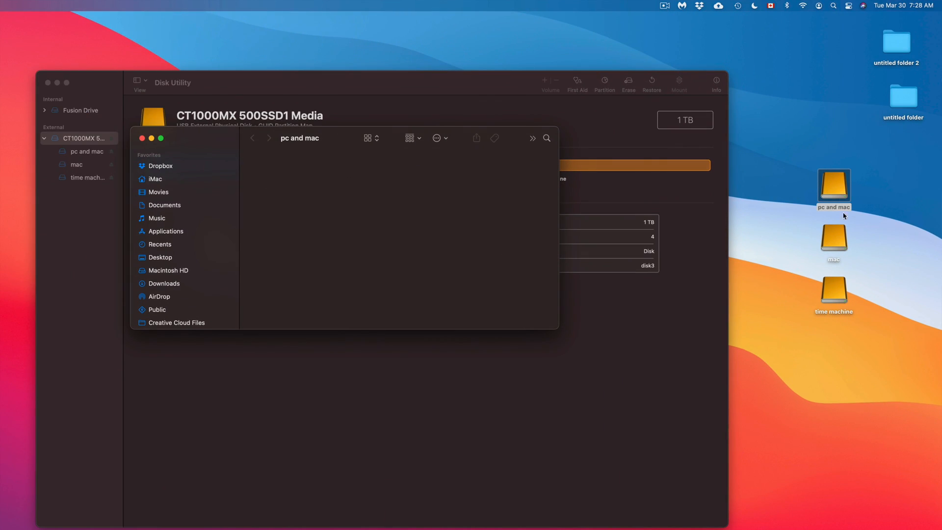
click(781, 333)
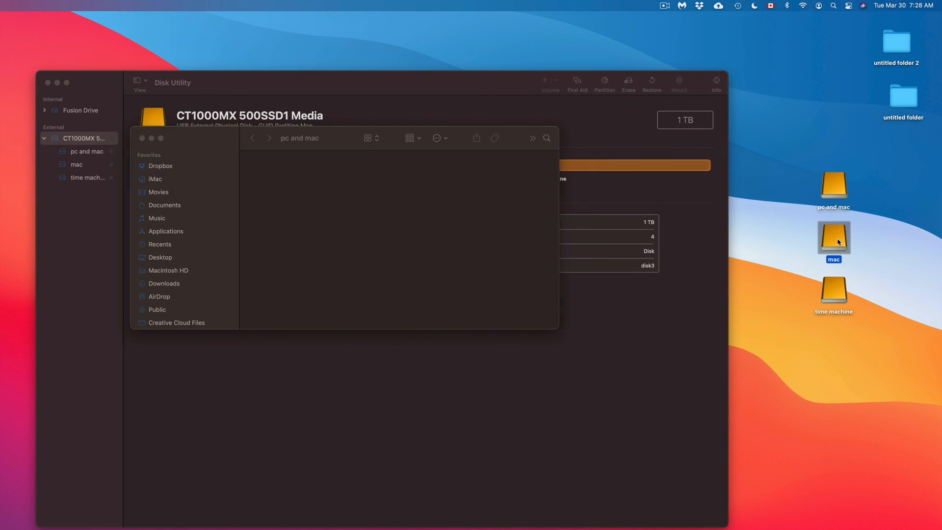
double_click(839, 242)
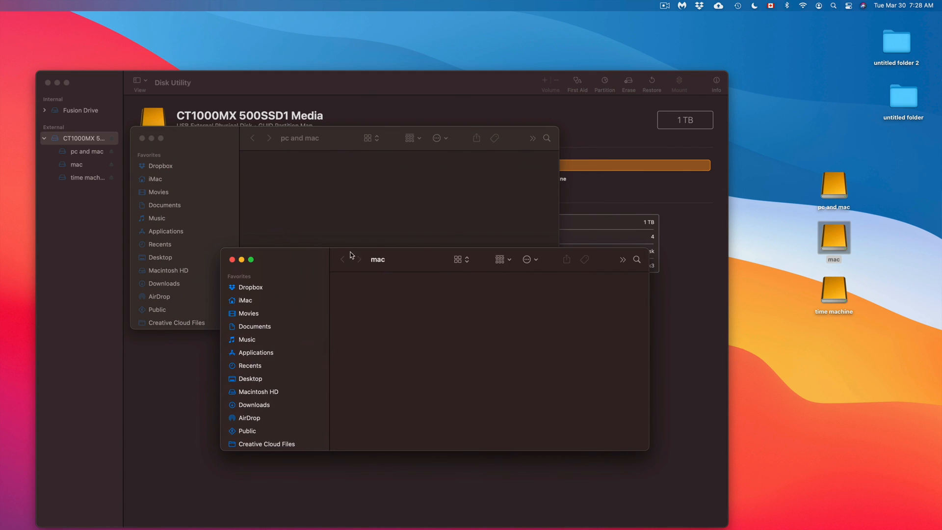
drag(906, 95, 440, 308)
click(427, 316)
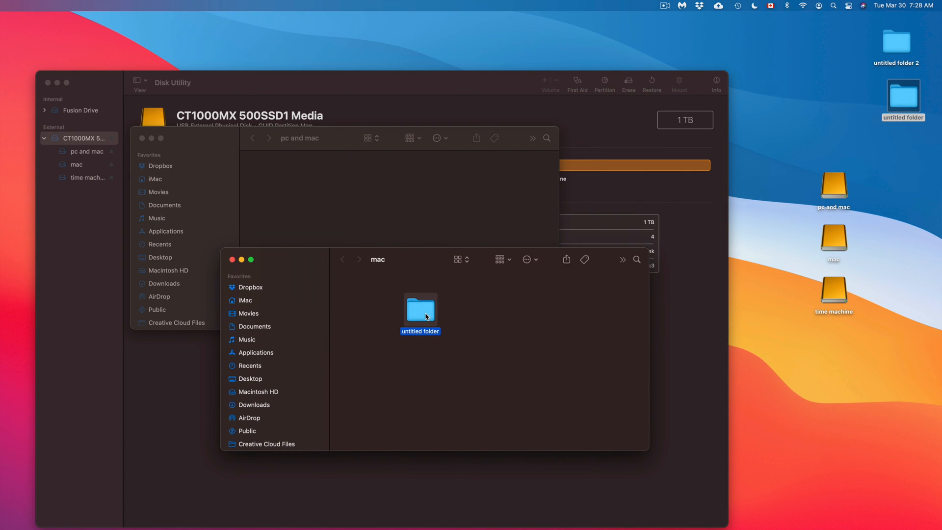
Copy the untitled folder into the pc and mac drive and close both drive windows
click(379, 216)
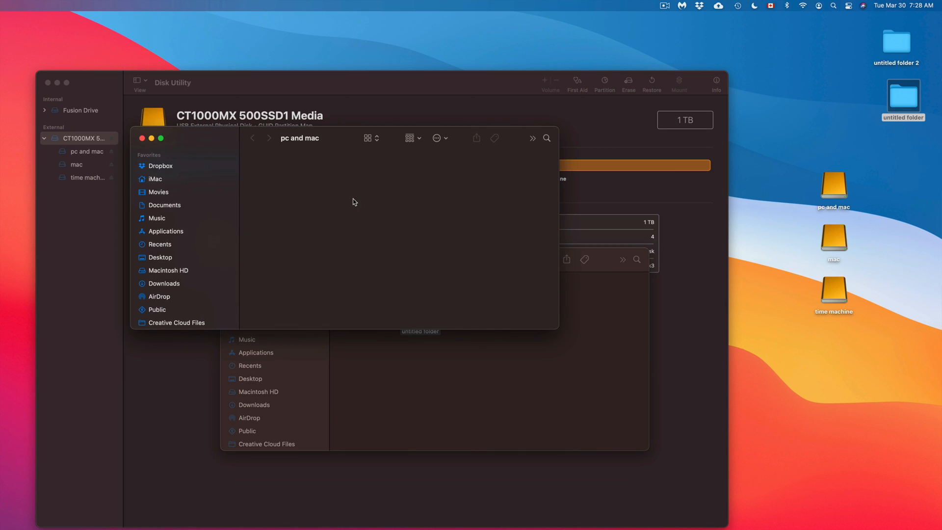
key(super+v)
drag(278, 176, 303, 195)
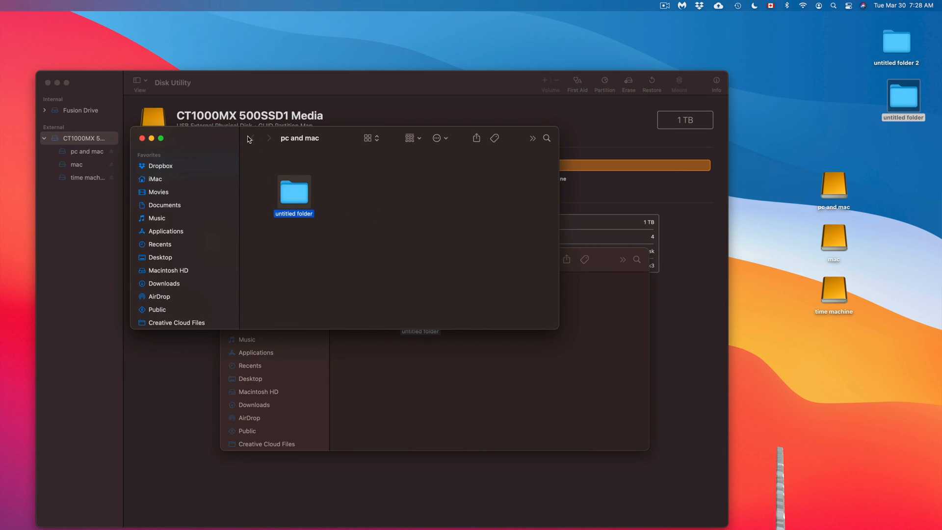
drag(221, 133, 470, 64)
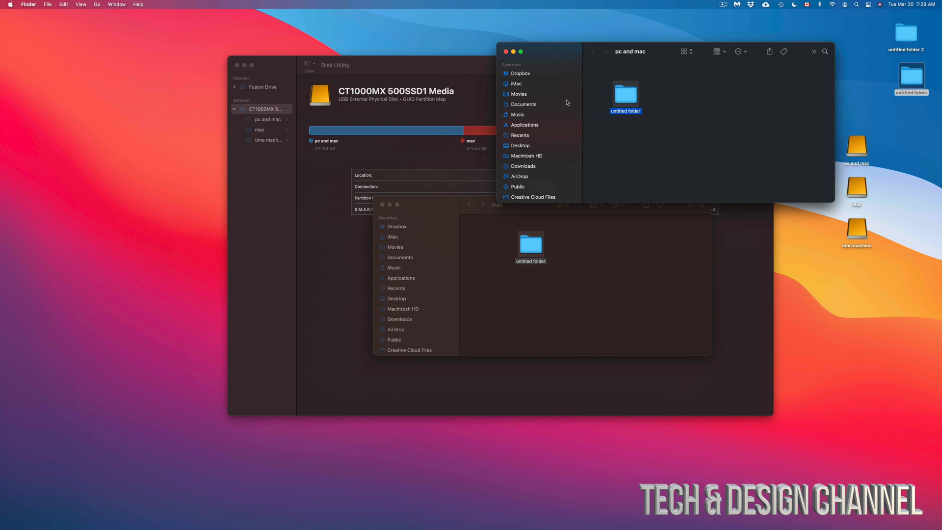
click(506, 51)
click(382, 204)
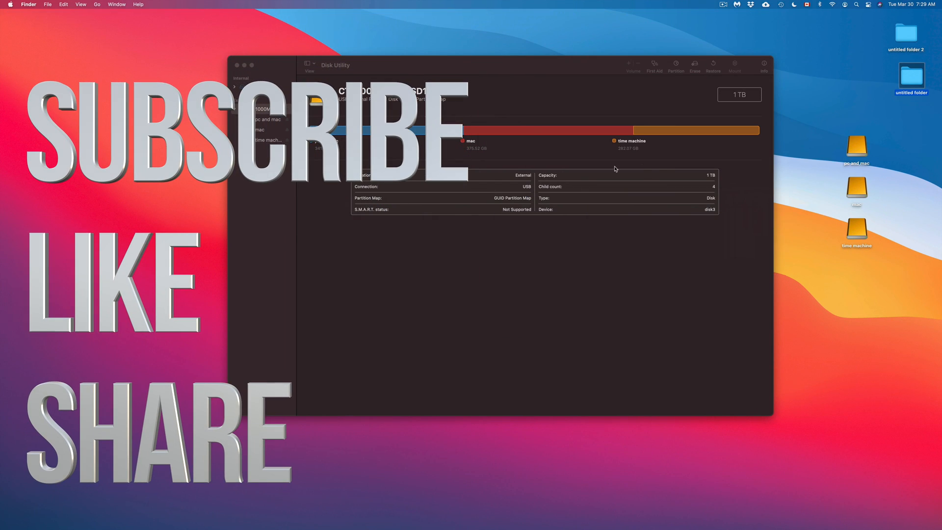